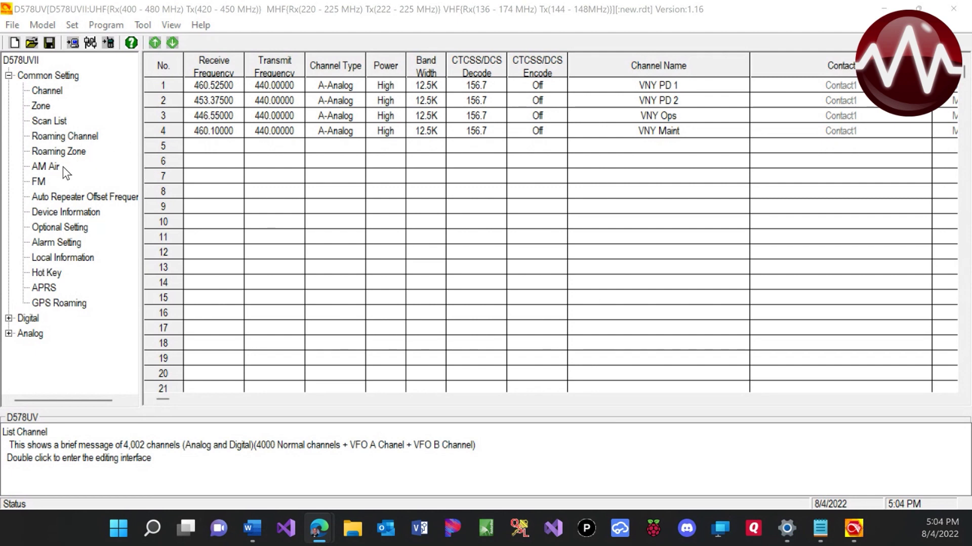
# Display the AM Air channel list under Common Setting
pyautogui.click(48, 167)
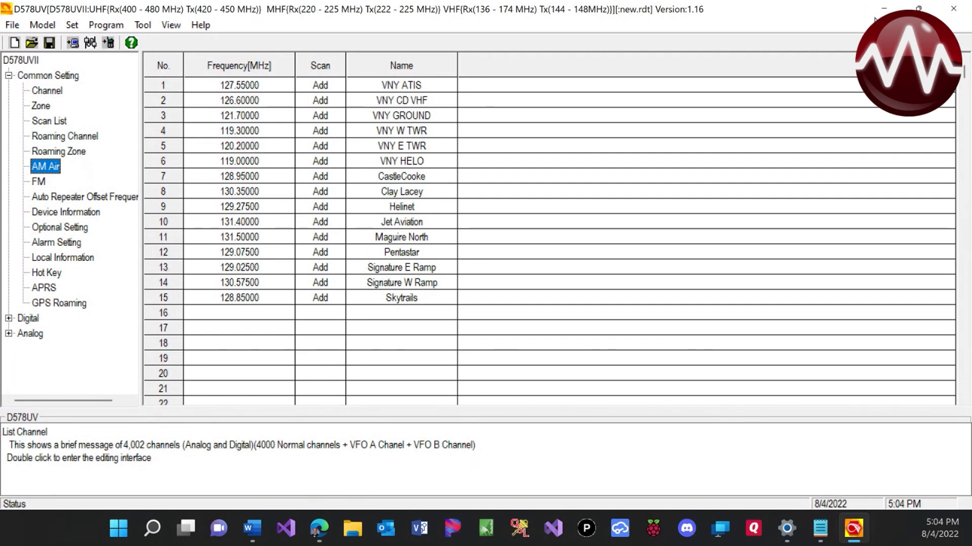
# Switch to the RadioReference.com site in the web browser and open its Frequency Database
pyautogui.click(884, 9)
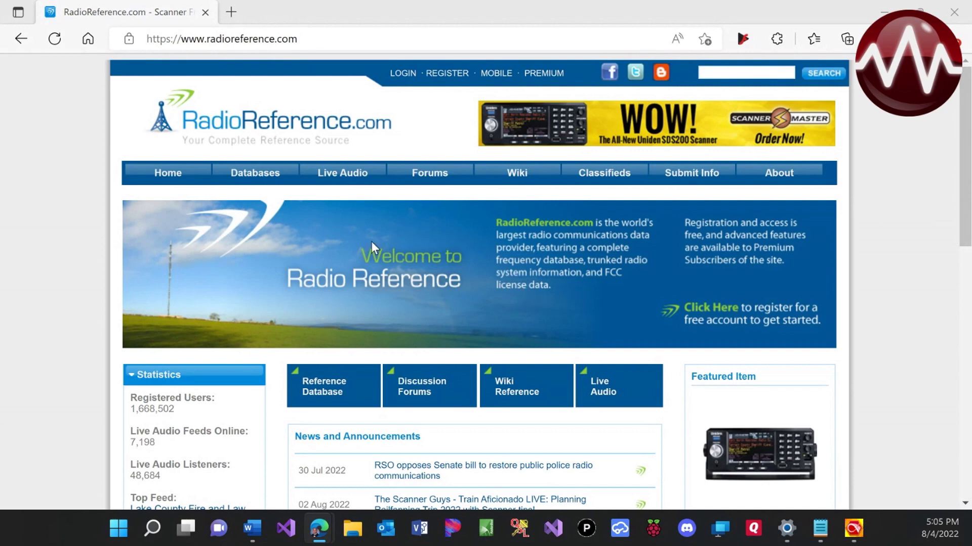
pyautogui.moveTo(286, 172)
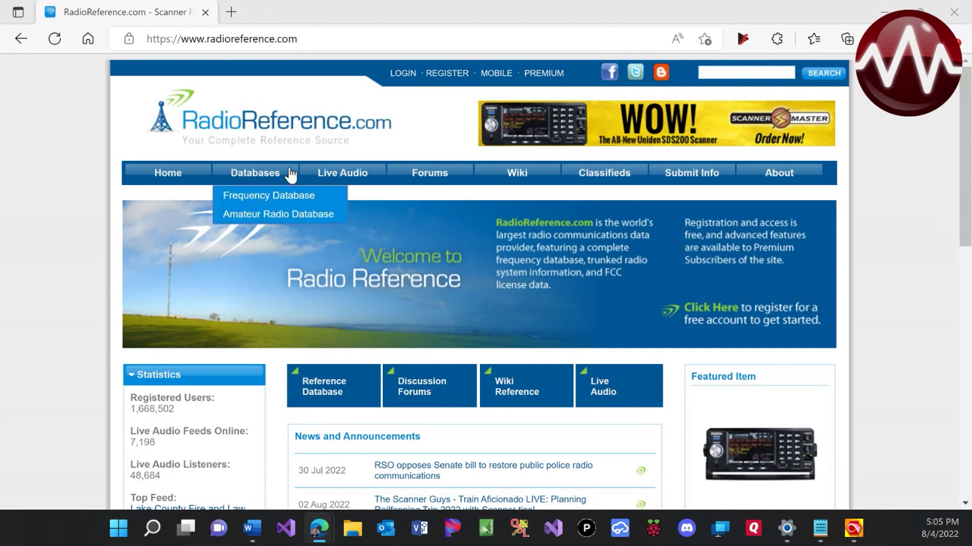
pyautogui.click(268, 201)
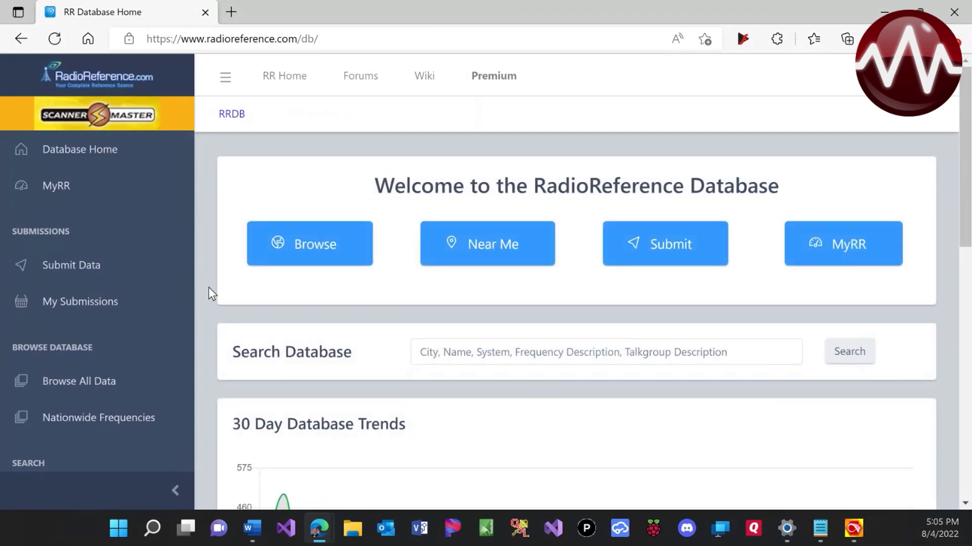
# Search the RadioReference database for "los angeles"
pyautogui.scroll(-7, 208, 287)
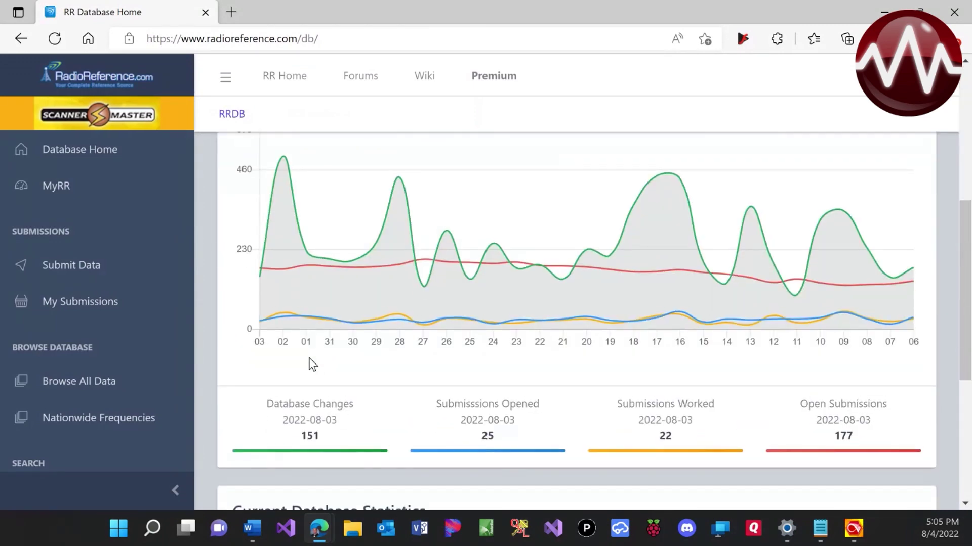
pyautogui.scroll(7, 309, 360)
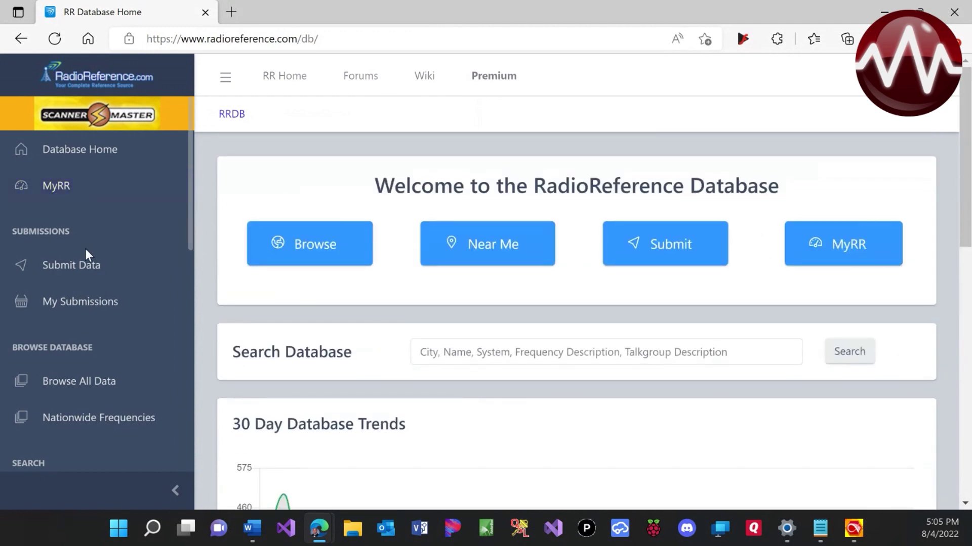
pyautogui.scroll(-9, 86, 252)
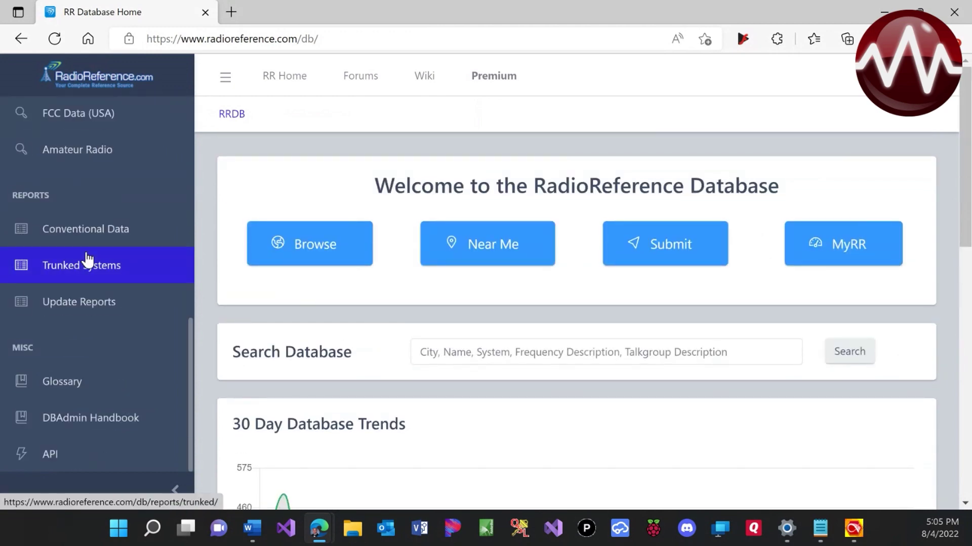
pyautogui.scroll(5, 87, 259)
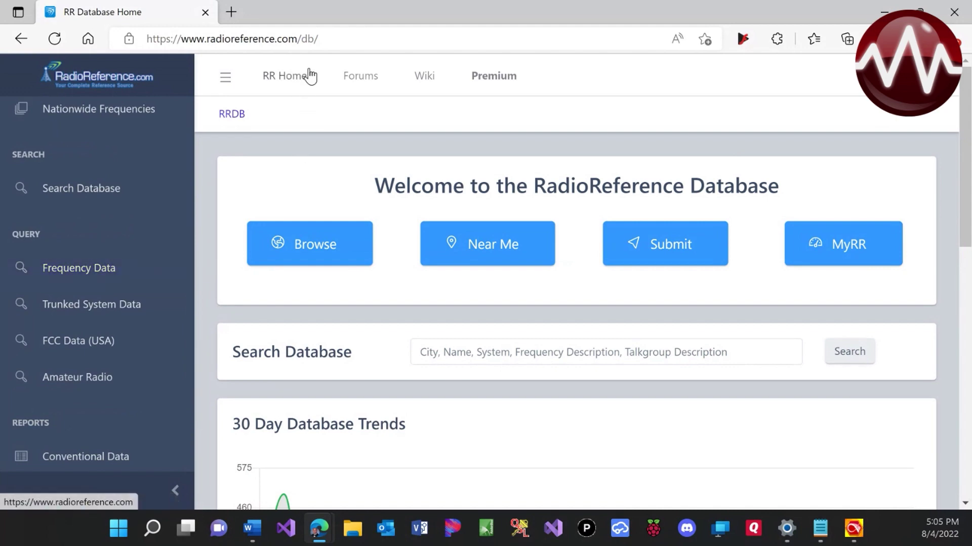
pyautogui.scroll(-5, 165, 269)
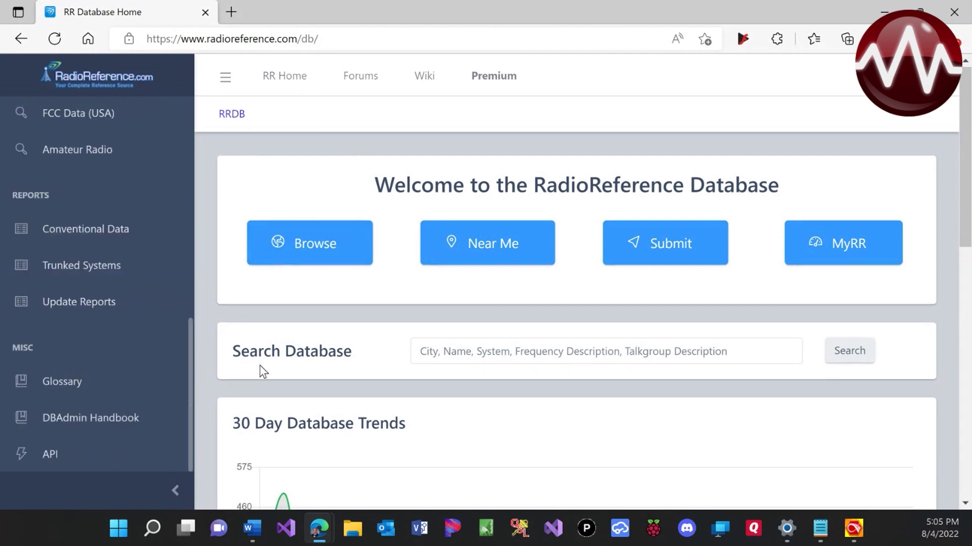
pyautogui.scroll(-2, 467, 348)
pyautogui.click(468, 283)
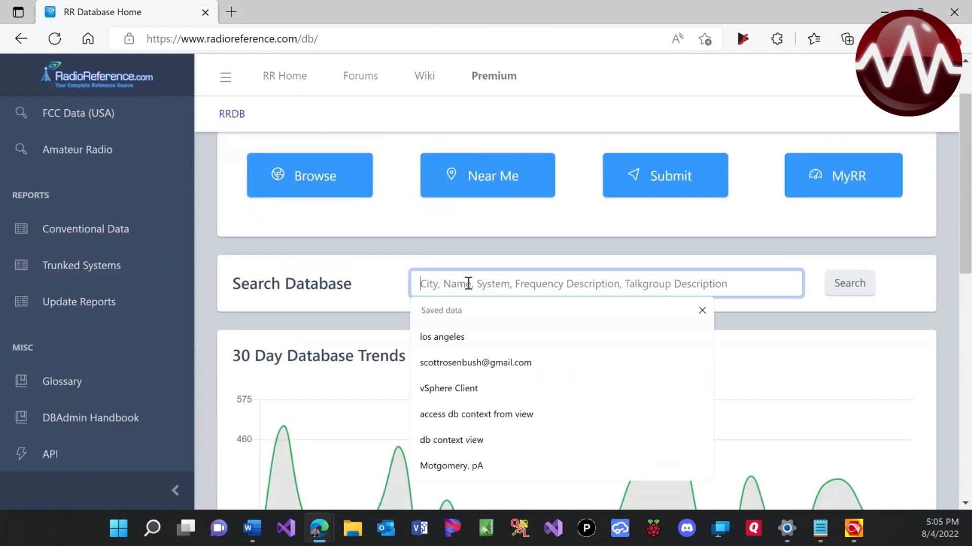
pyautogui.write('Losa')
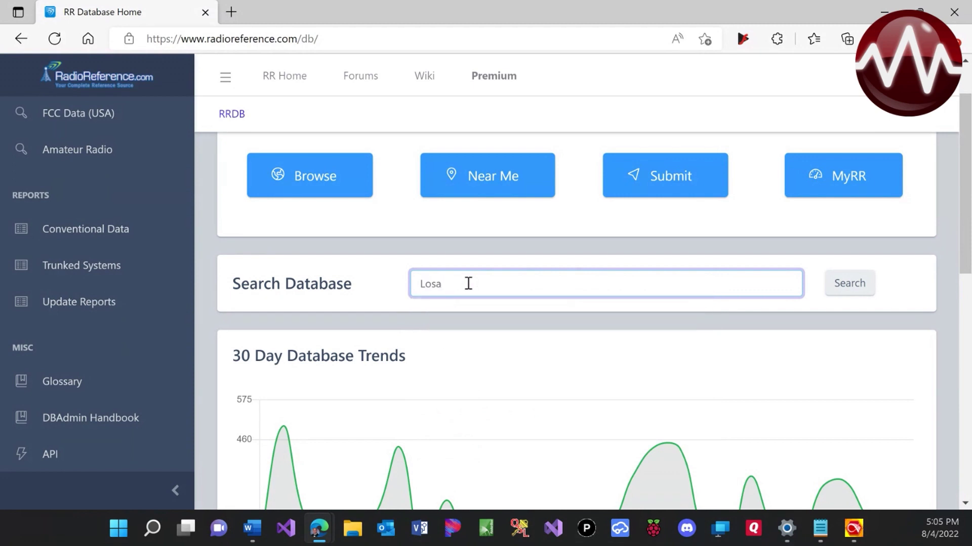
pyautogui.press('BackSpace')
pyautogui.write('An')
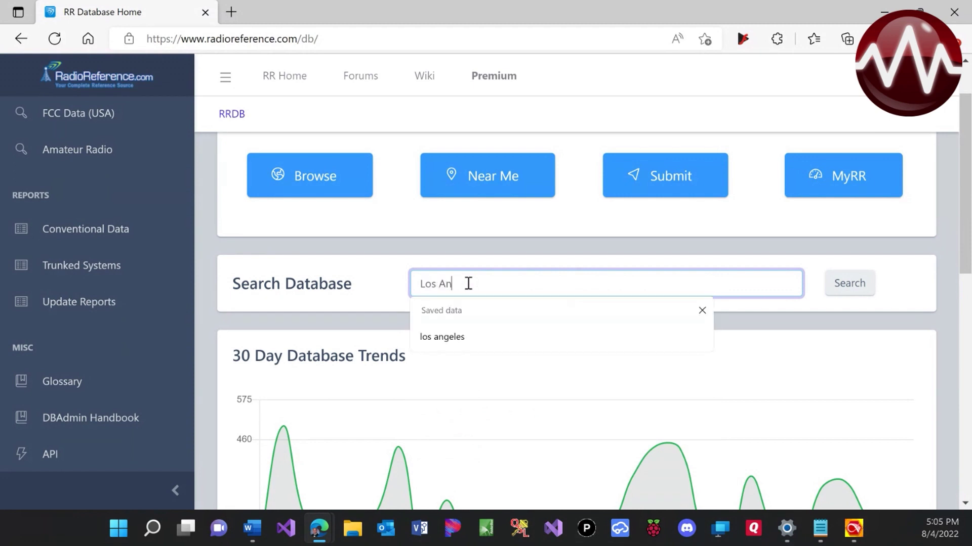
pyautogui.press('Down')
pyautogui.press('Return')
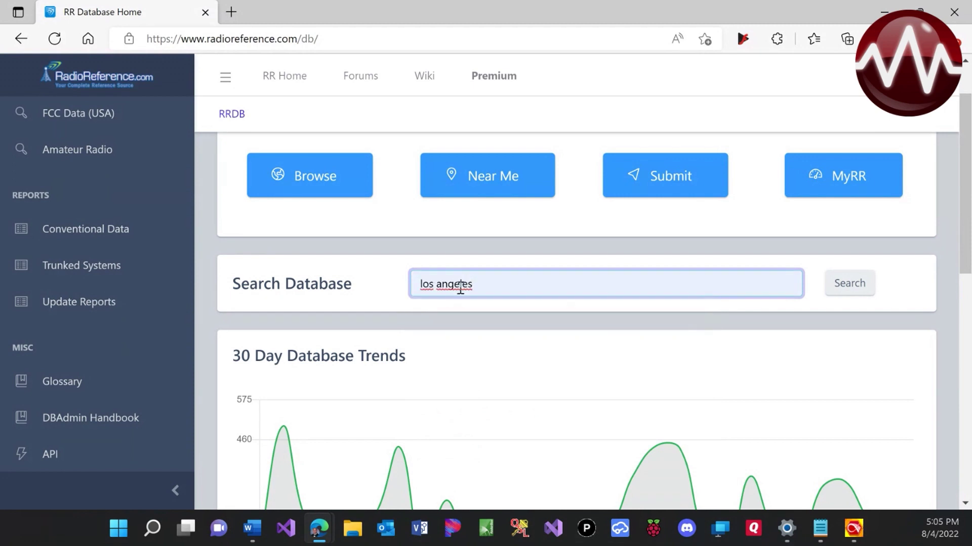
pyautogui.click(859, 285)
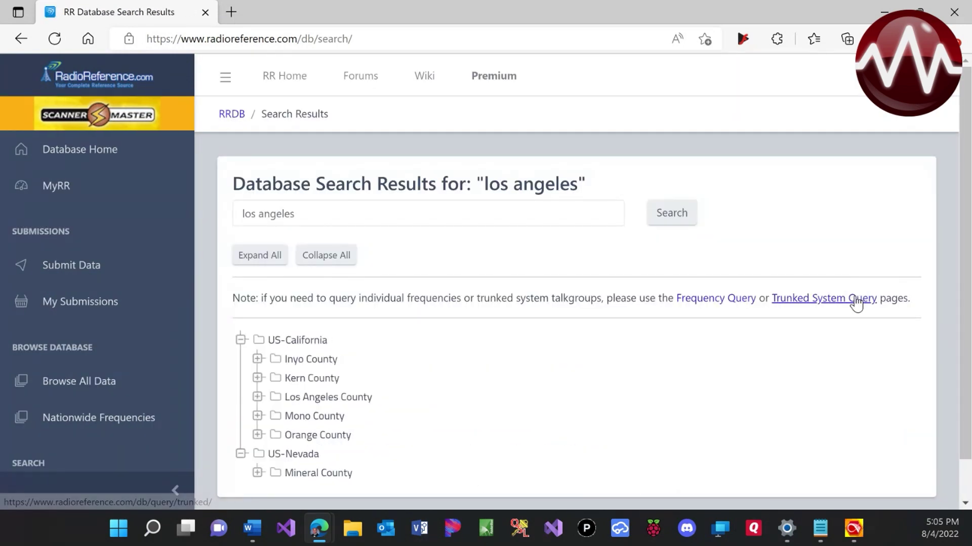
# Open the Los Angeles County results and review the County Sheriff dispatch frequencies
pyautogui.click(319, 402)
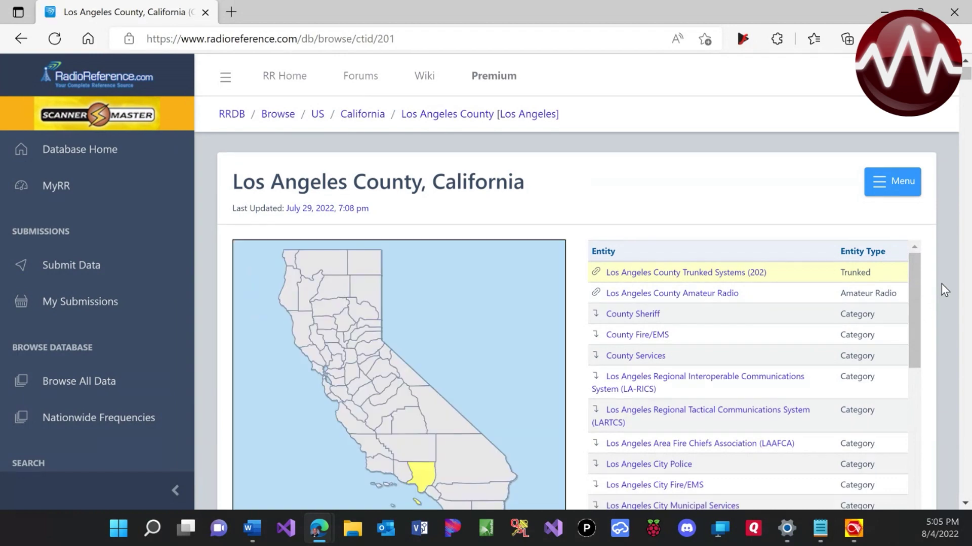
pyautogui.scroll(-1, 940, 283)
pyautogui.scroll(-1, 940, 287)
pyautogui.scroll(-1, 940, 290)
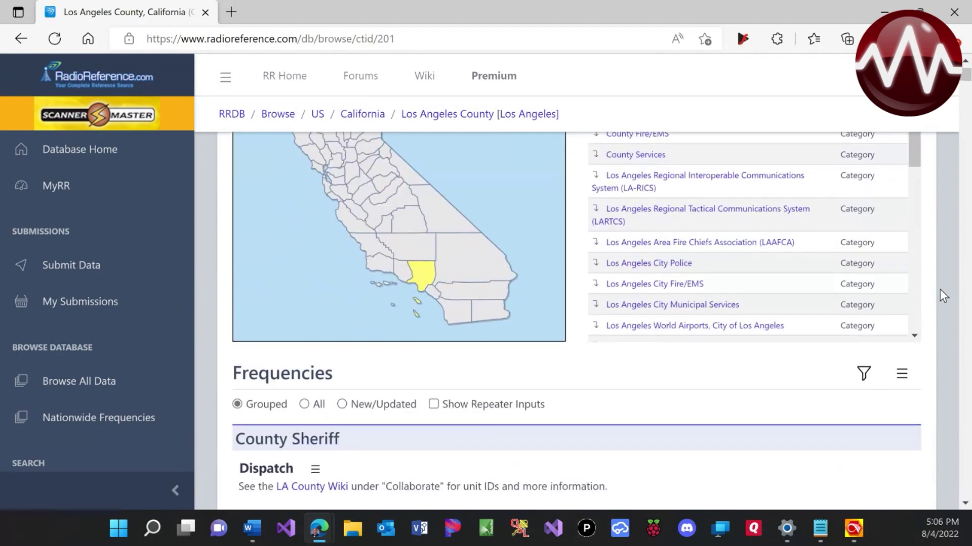
pyautogui.scroll(-3, 939, 290)
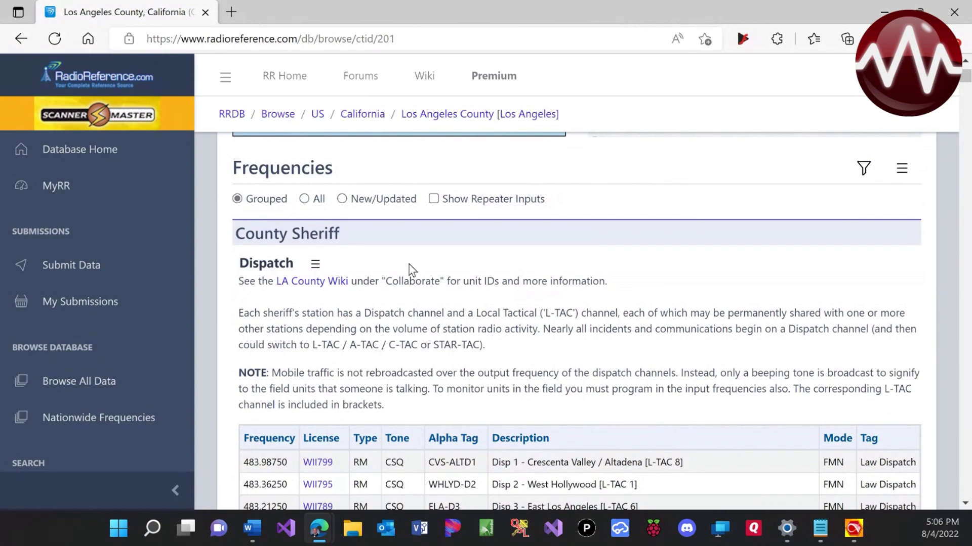
pyautogui.scroll(-7, 442, 307)
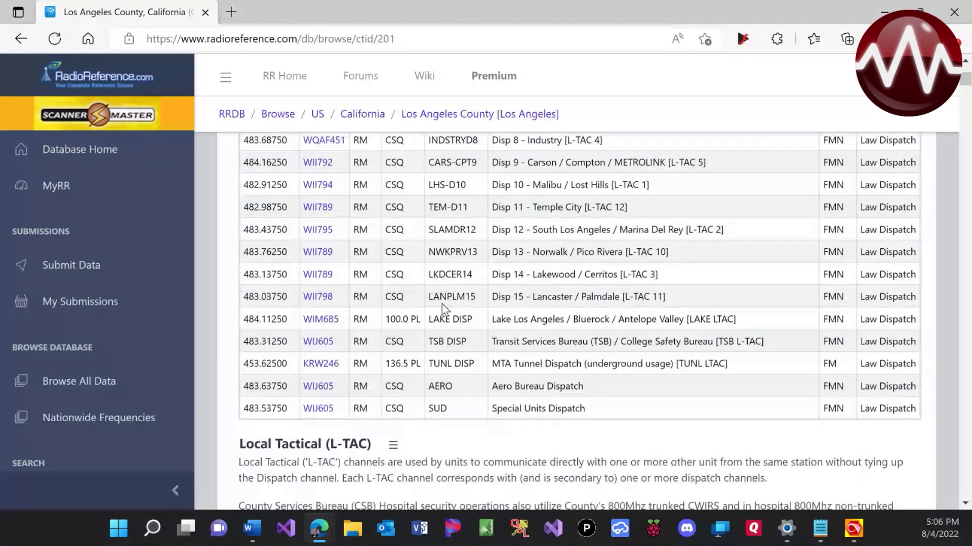
pyautogui.scroll(-4, 442, 307)
pyautogui.scroll(15, 582, 293)
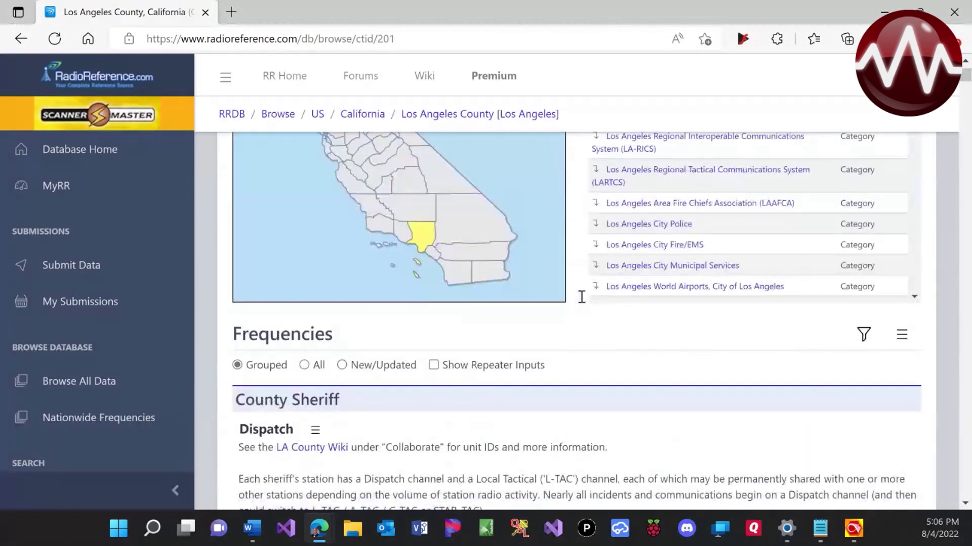
pyautogui.scroll(4, 582, 297)
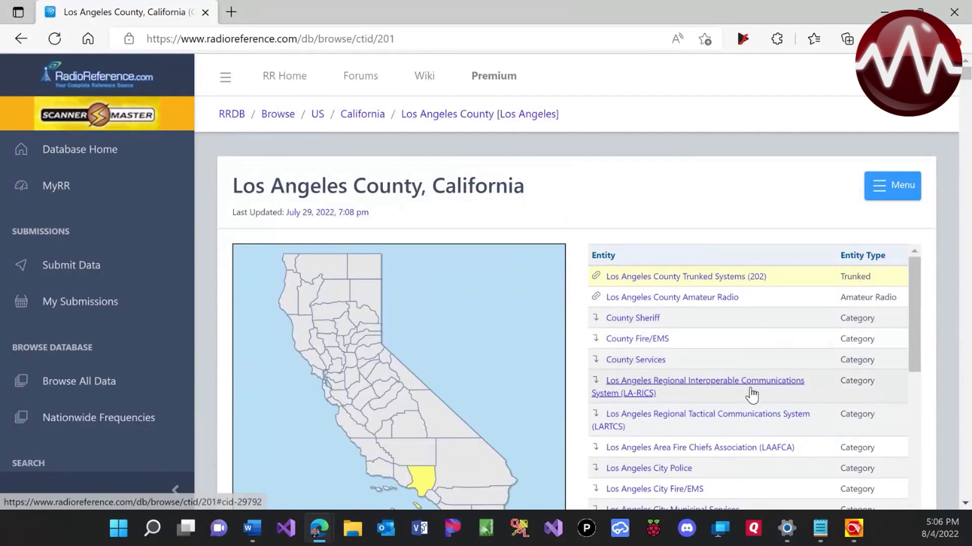
# Go to the Los Angeles World Airports, City of Los Angeles category and review the Los Angeles International (LAX) frequencies
pyautogui.scroll(-1, 783, 387)
pyautogui.scroll(-1, 782, 389)
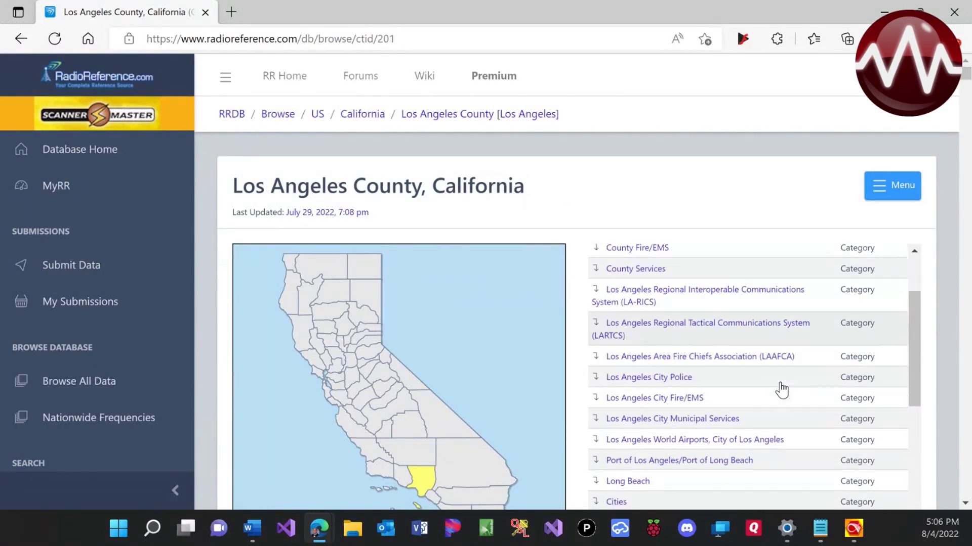
pyautogui.click(720, 440)
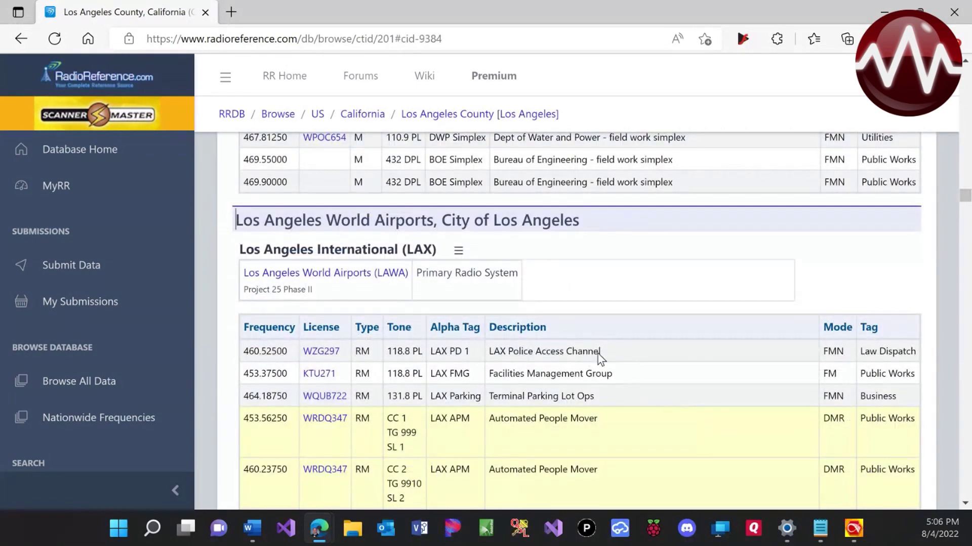
pyautogui.scroll(-1, 576, 339)
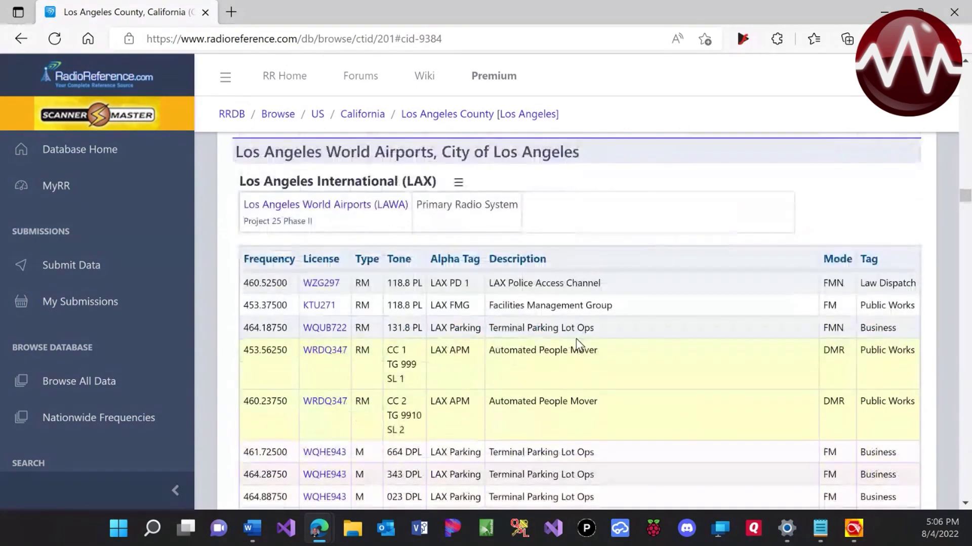
pyautogui.scroll(-1, 576, 339)
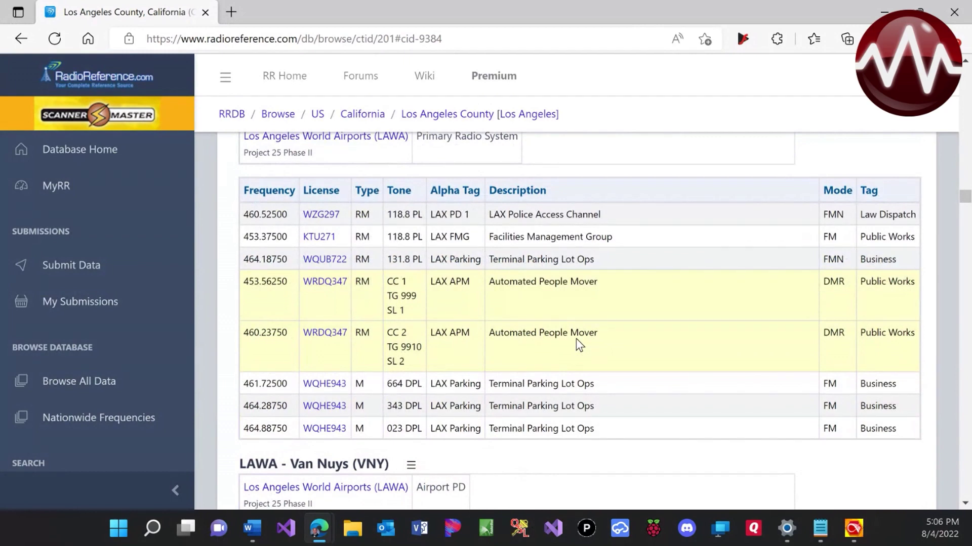
pyautogui.scroll(-2, 576, 339)
pyautogui.scroll(3, 575, 338)
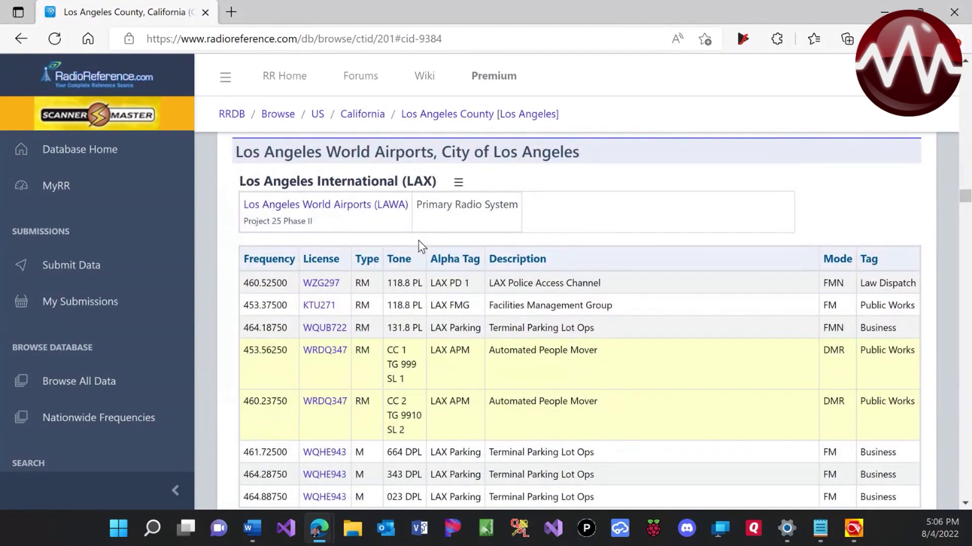
# Examine the Los Angeles City Fire/EMS frequency tables, including Operations, Tactical, Air Operations and Community Emergency Response Team
pyautogui.scroll(20, 424, 237)
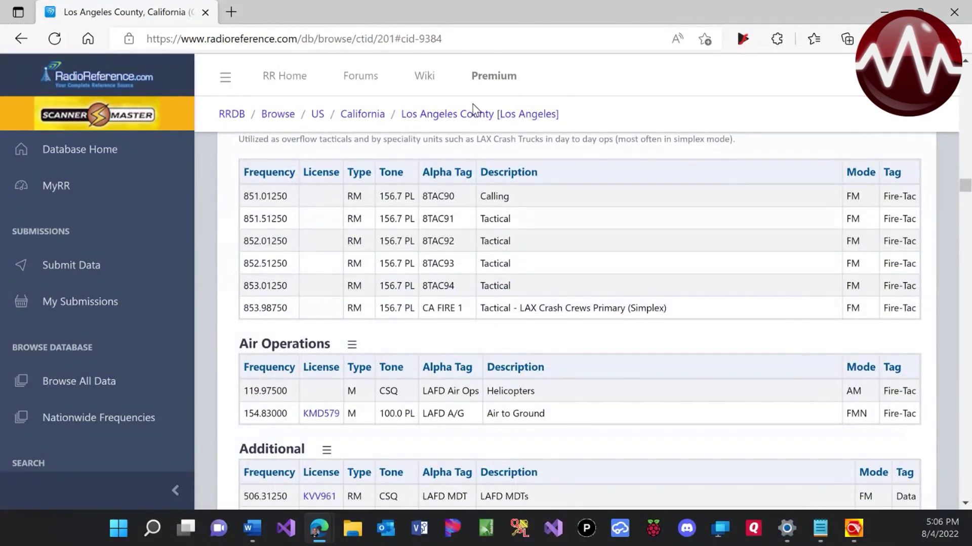
pyautogui.scroll(-1, 478, 311)
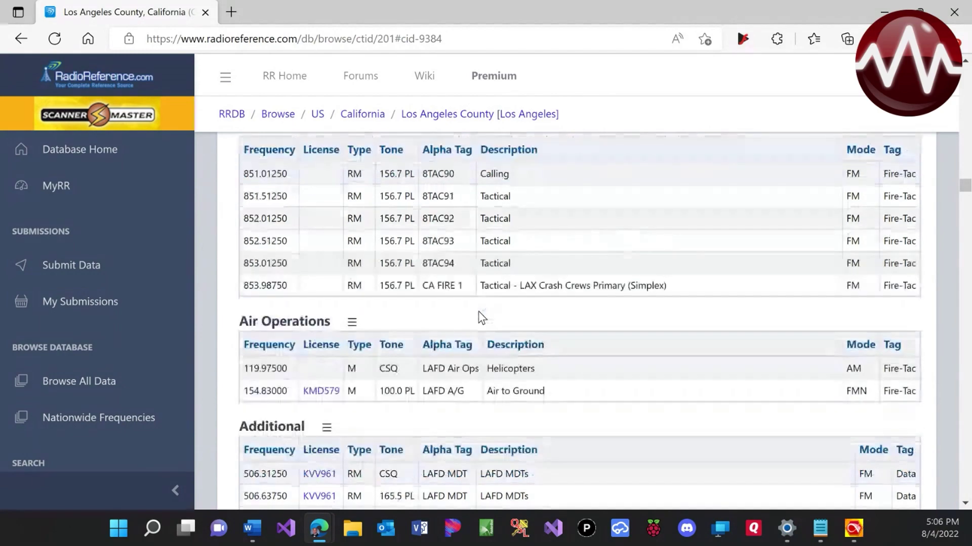
pyautogui.scroll(5, 478, 312)
pyautogui.scroll(4, 478, 312)
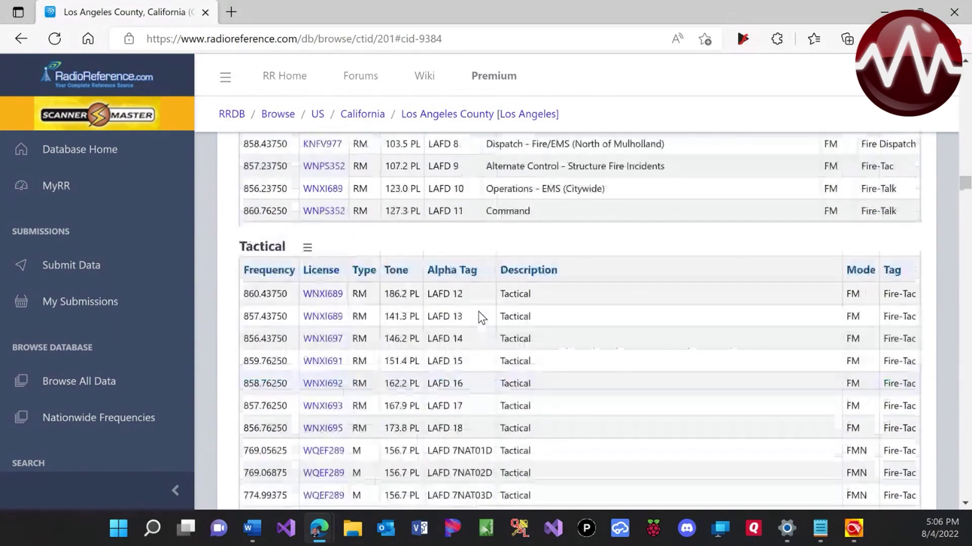
pyautogui.scroll(4, 478, 311)
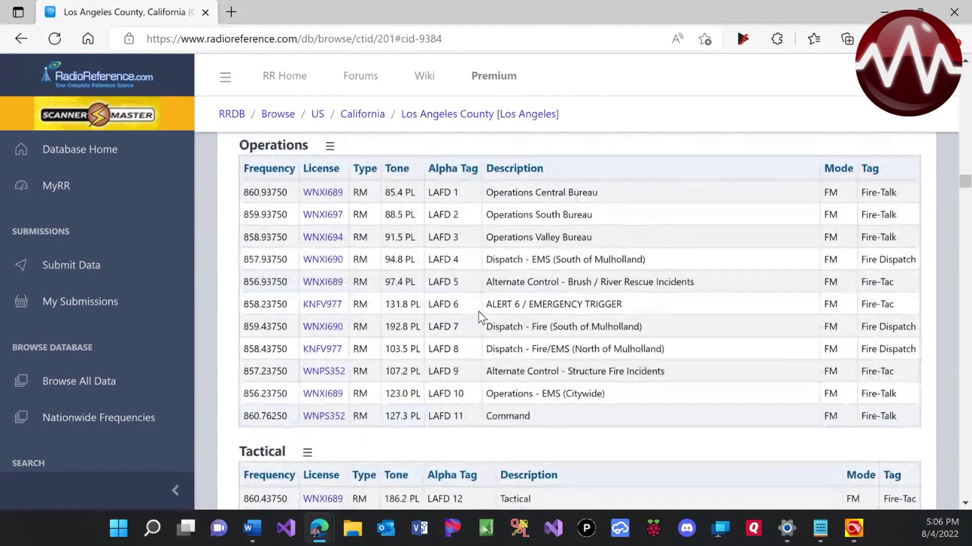
pyautogui.scroll(3, 478, 312)
pyautogui.scroll(2, 478, 311)
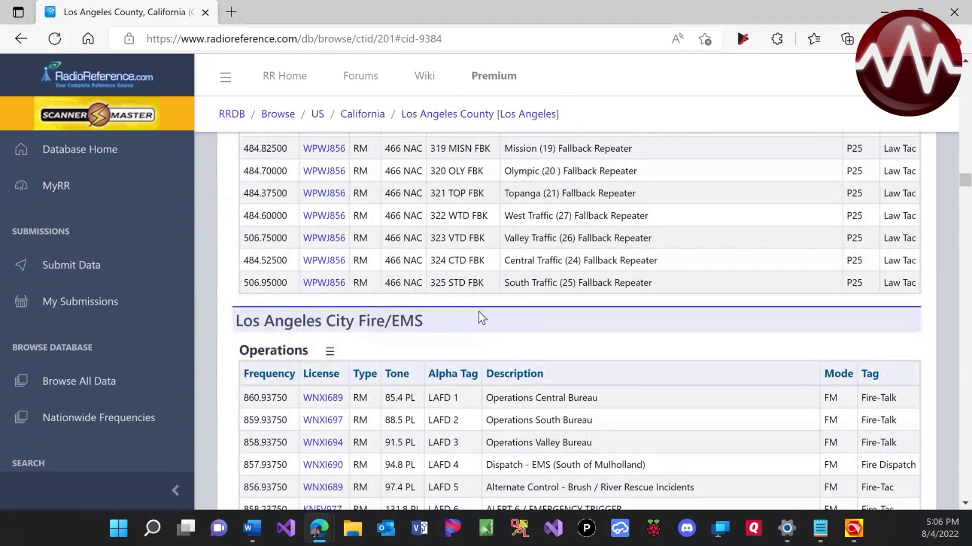
pyautogui.scroll(-20, 478, 311)
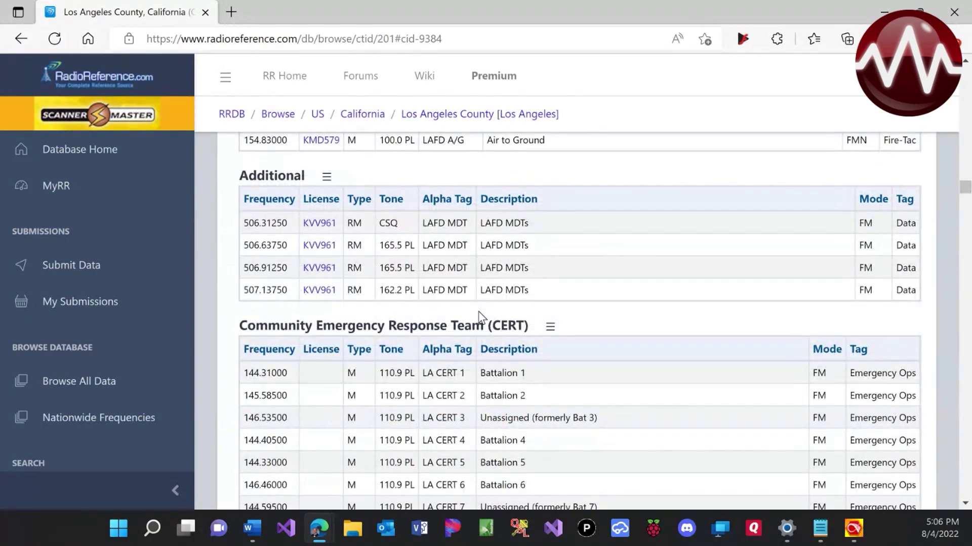
pyautogui.scroll(-8, 479, 311)
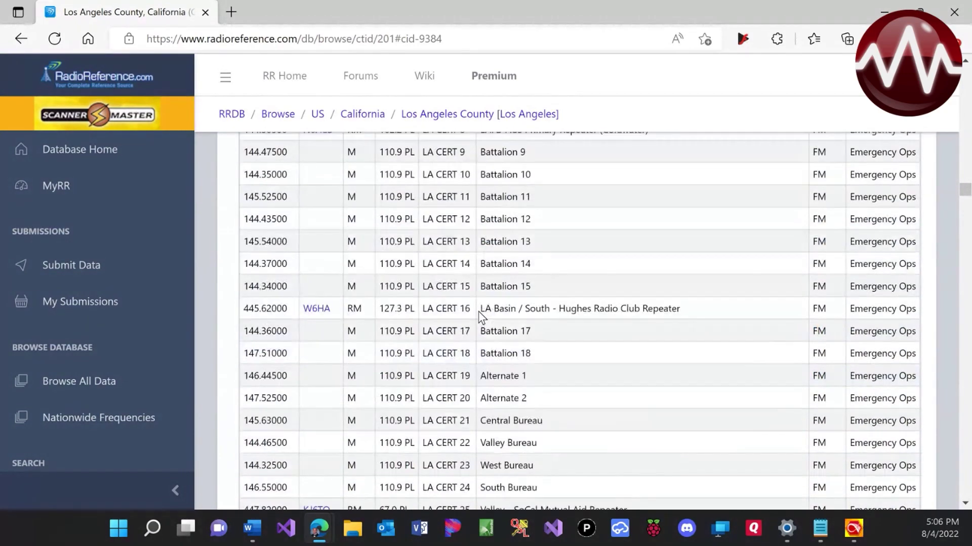
pyautogui.scroll(-2, 478, 311)
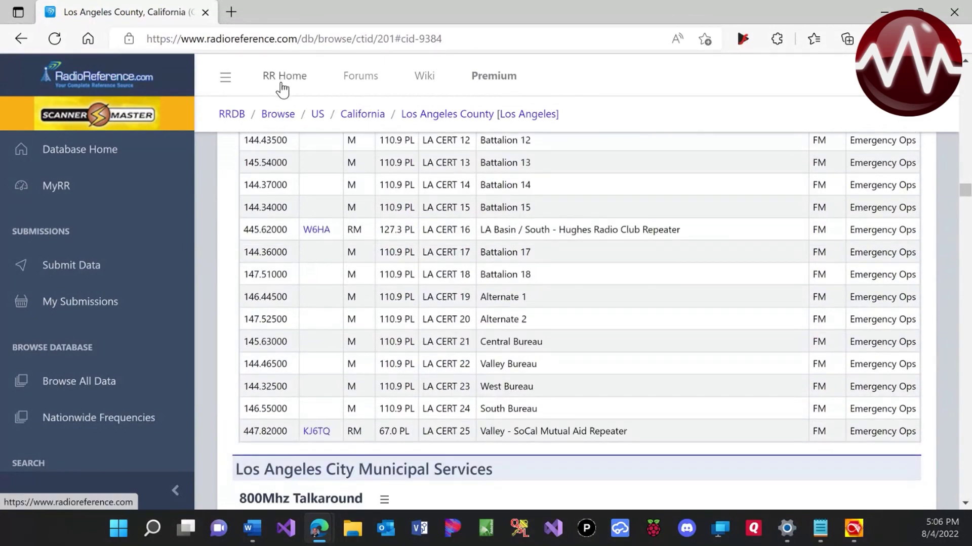
# On the Los Angeles County Airports page, review the Hollywood Burbank Airport (BUR) Airport Operations and Airfield Operations frequency tables
pyautogui.click(285, 122)
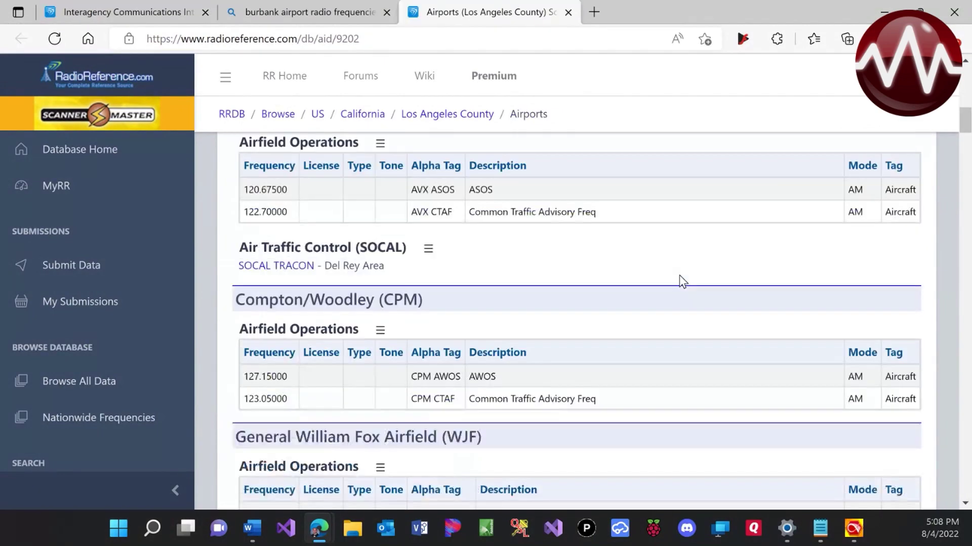
pyautogui.scroll(-5, 679, 275)
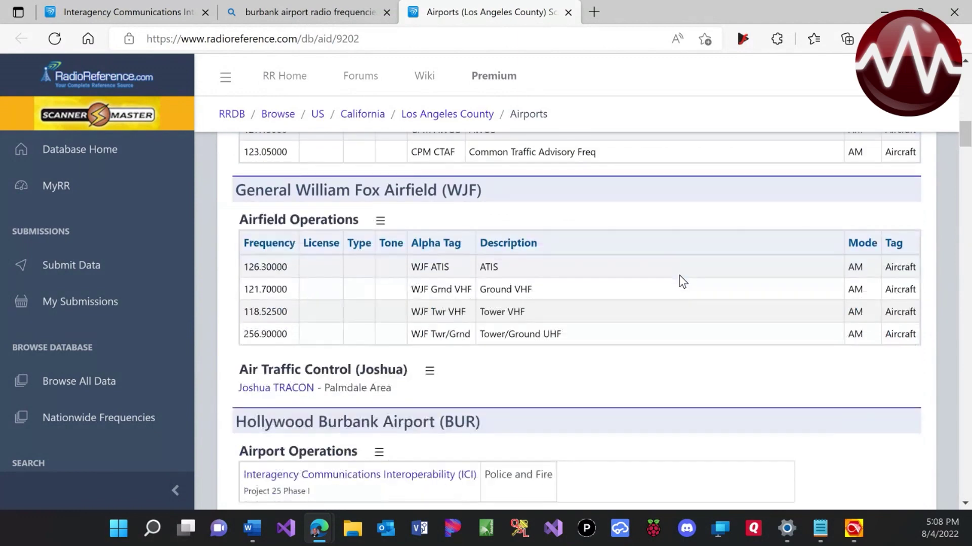
pyautogui.scroll(-1, 679, 276)
pyautogui.scroll(-1, 679, 276)
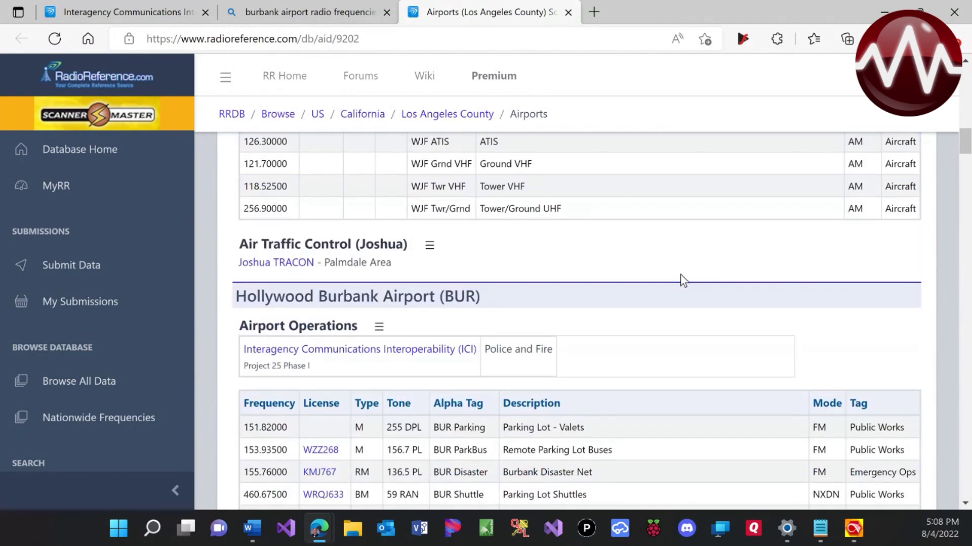
pyautogui.scroll(-1, 683, 281)
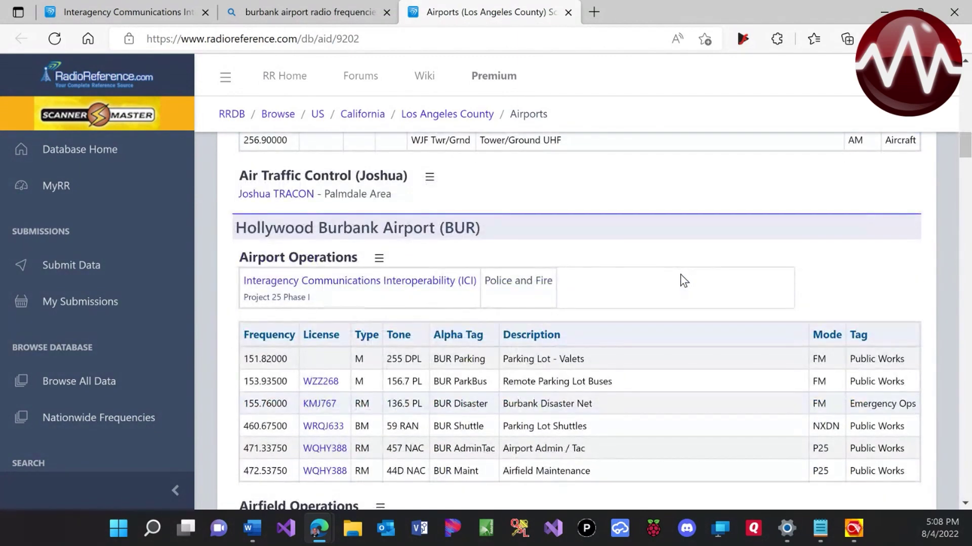
pyautogui.scroll(-1, 684, 281)
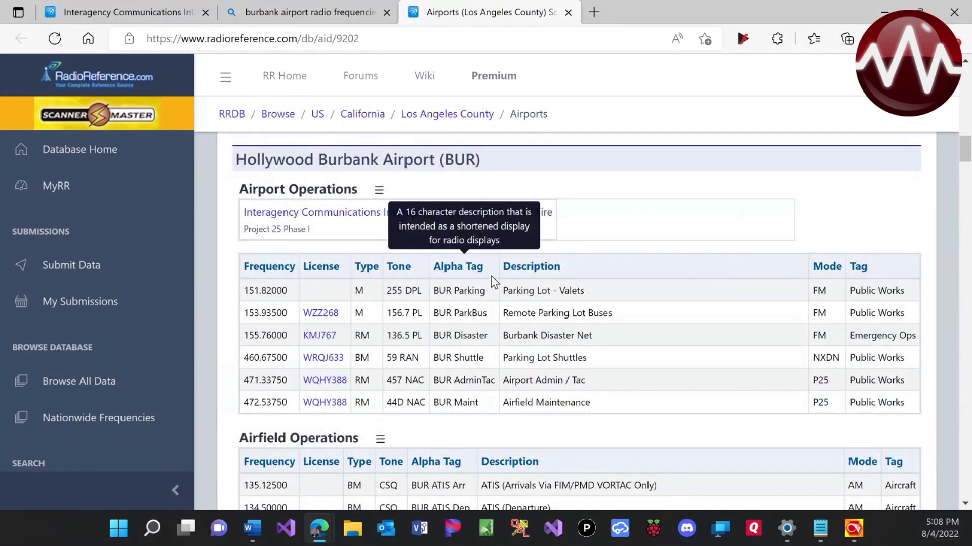
pyautogui.scroll(-1, 539, 301)
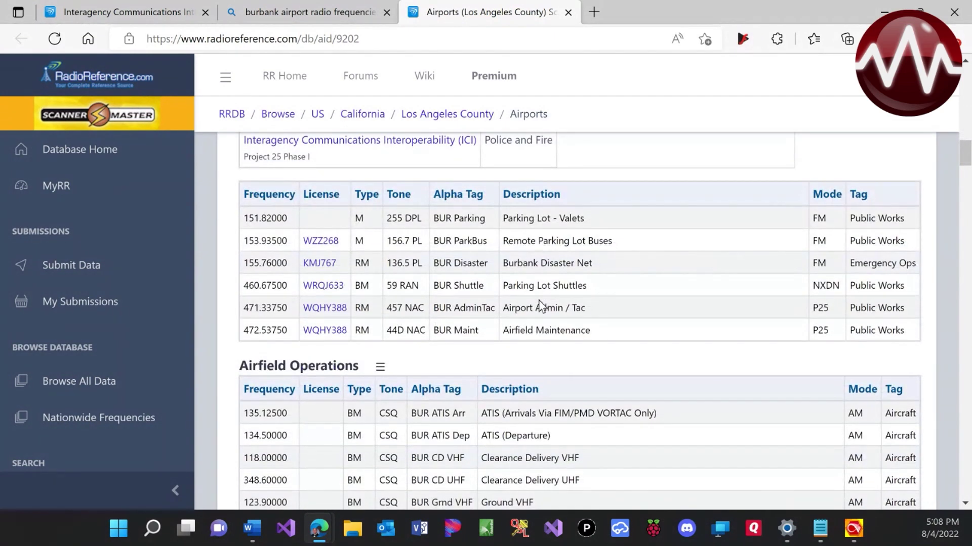
pyautogui.scroll(-1, 538, 301)
pyautogui.scroll(-1, 539, 302)
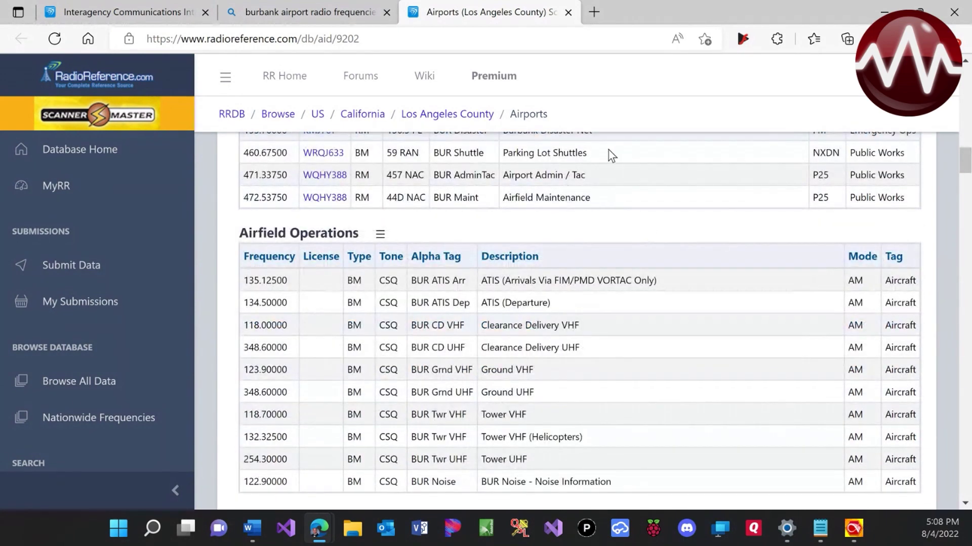
pyautogui.scroll(2, 610, 154)
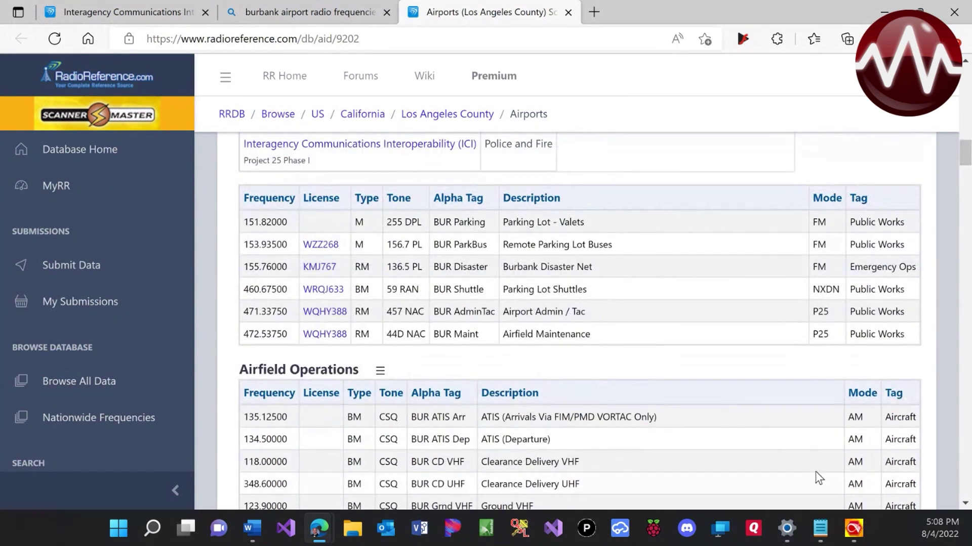
# Switch to the D578UV programming software, view its regular Channel list, and return to the RadioReference page
pyautogui.click(853, 529)
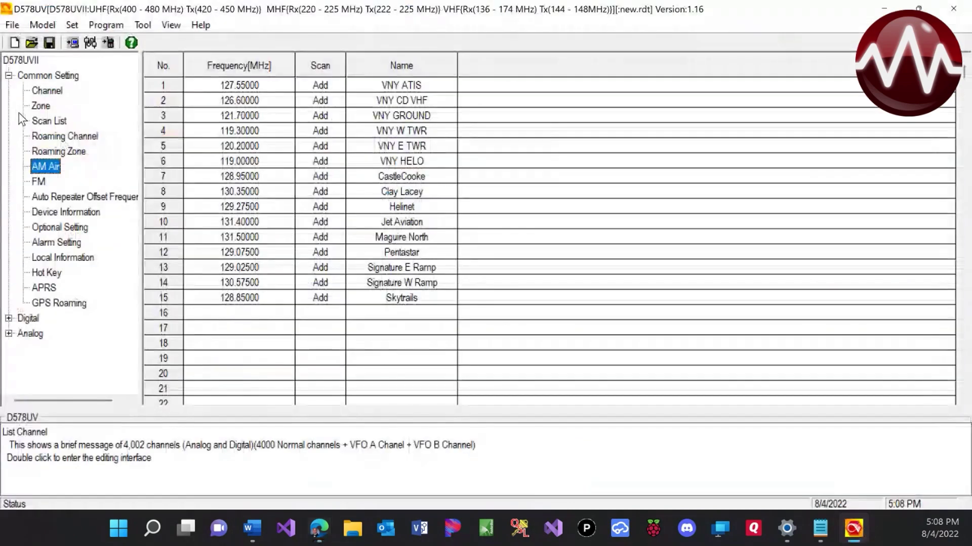
pyautogui.click(50, 91)
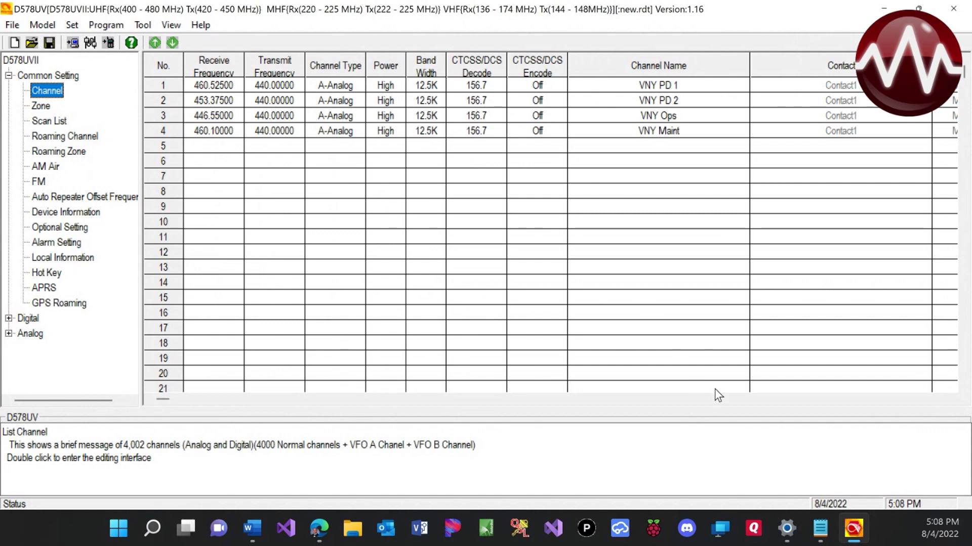
pyautogui.click(851, 528)
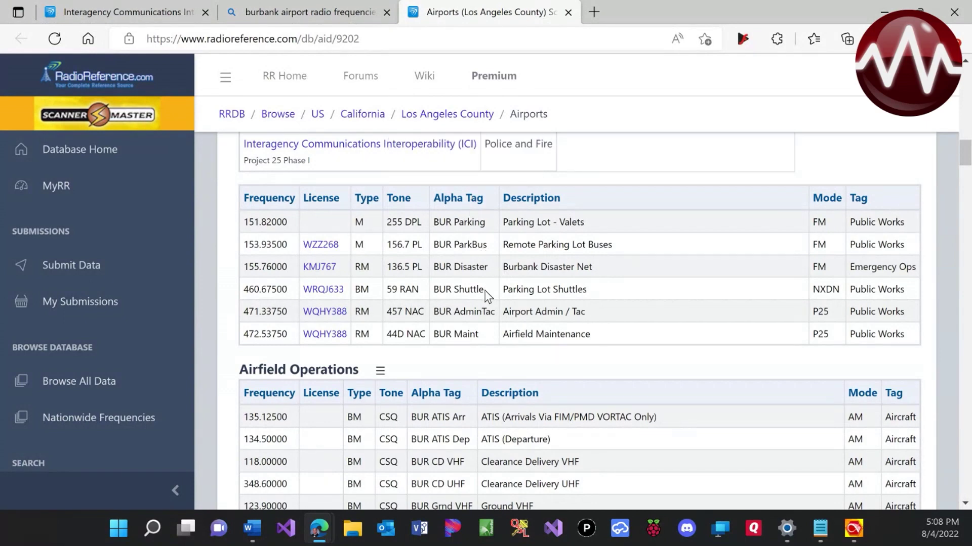
# Compare the modes of the Burbank Airport Operations frequencies with those of the Airfield Operations table
pyautogui.scroll(-2, 529, 335)
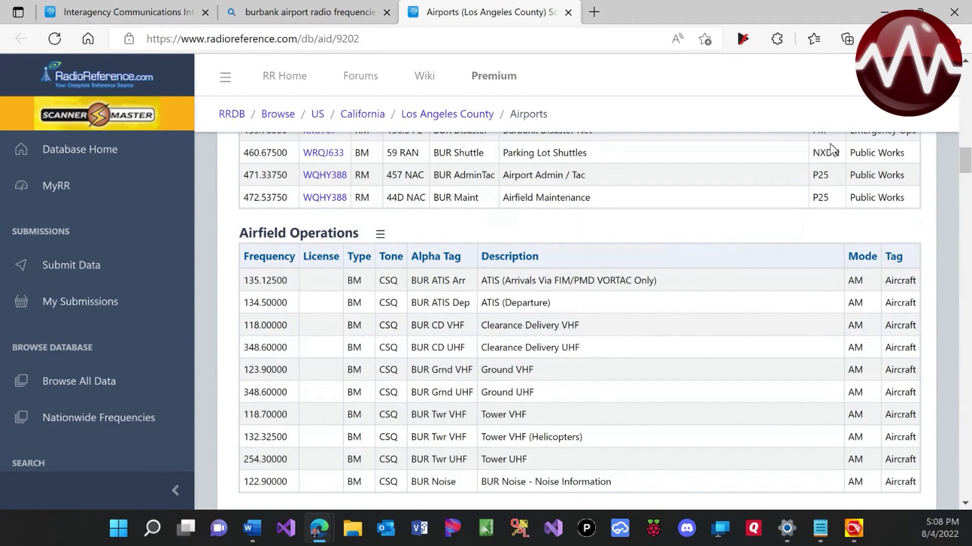
pyautogui.scroll(2, 829, 150)
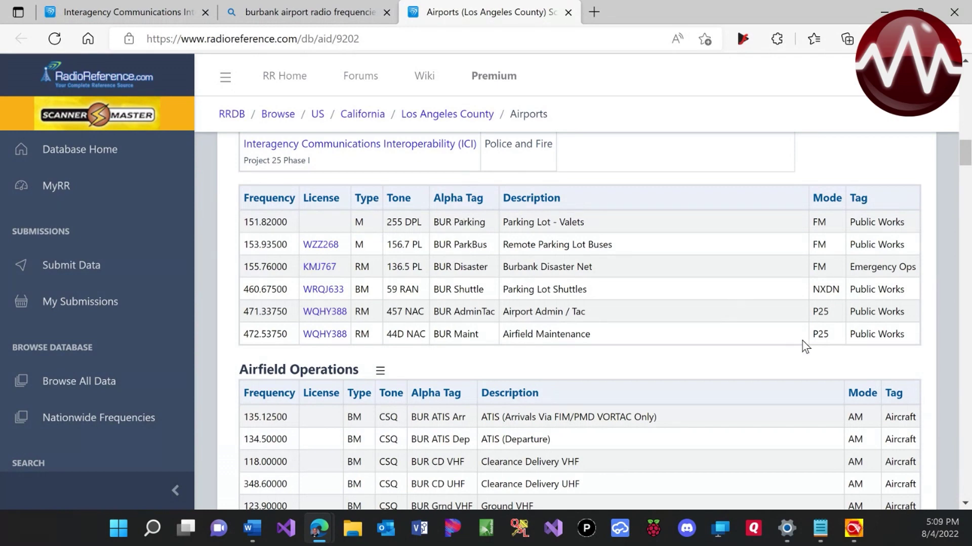
pyautogui.scroll(-3, 808, 349)
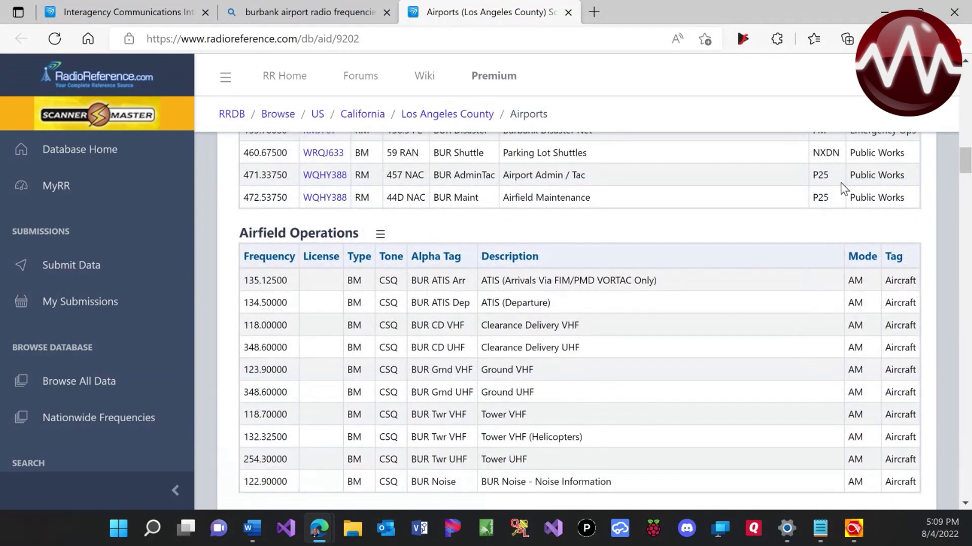
pyautogui.scroll(-1, 858, 278)
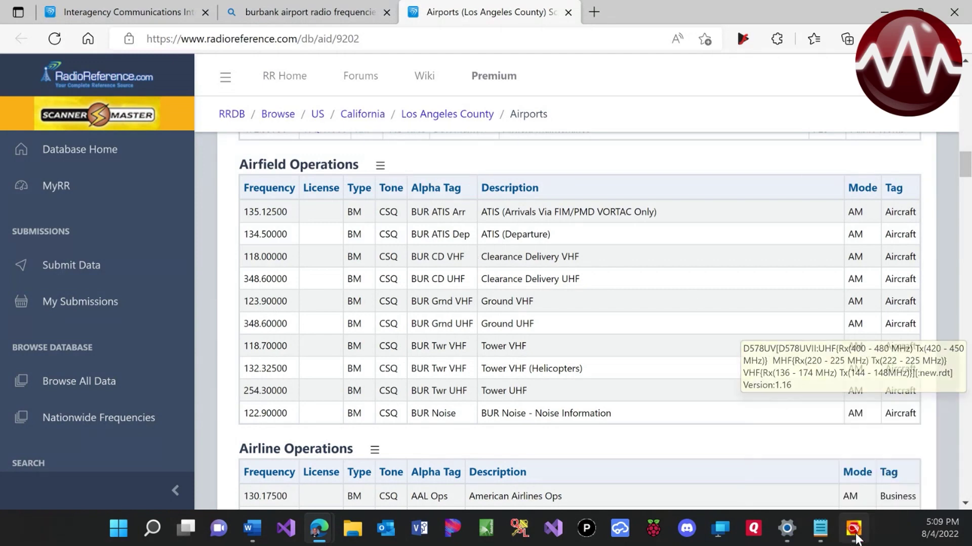
# In the D578UV programming software, check that the AM option is enabled in the Annex Function Setting and accept it
pyautogui.click(854, 530)
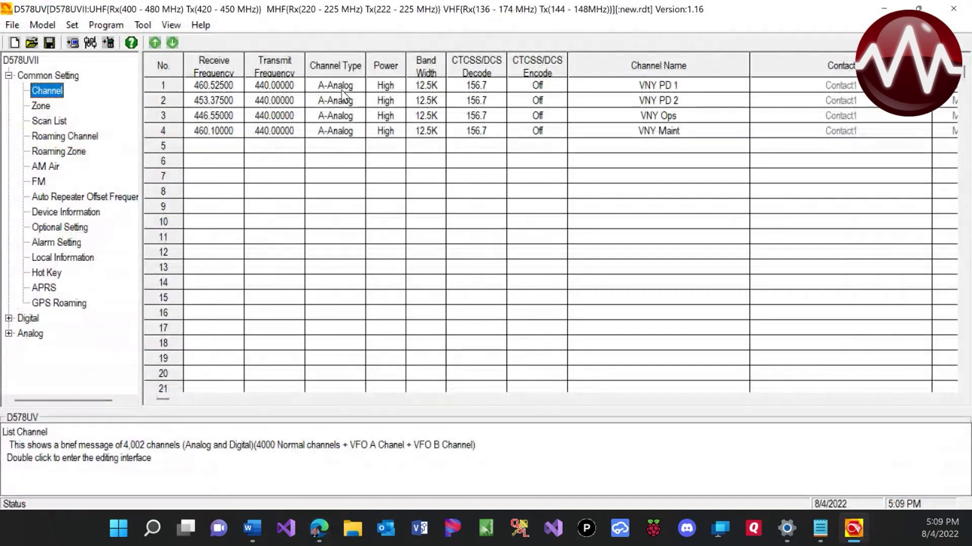
pyautogui.click(143, 26)
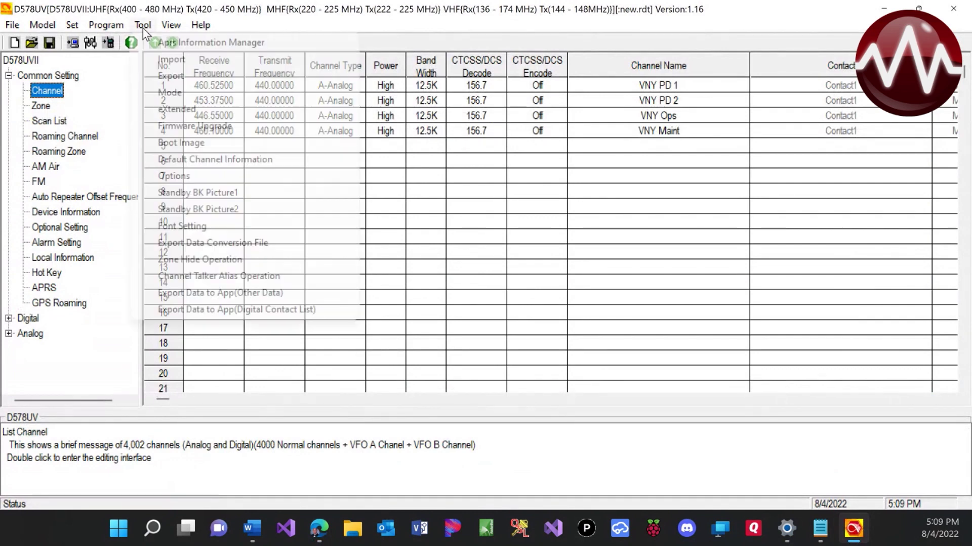
pyautogui.click(196, 176)
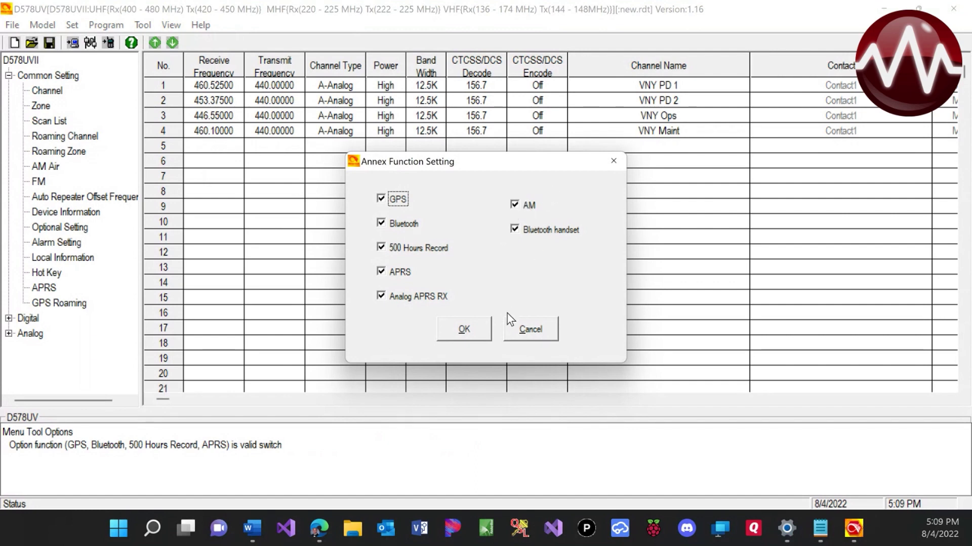
pyautogui.click(464, 328)
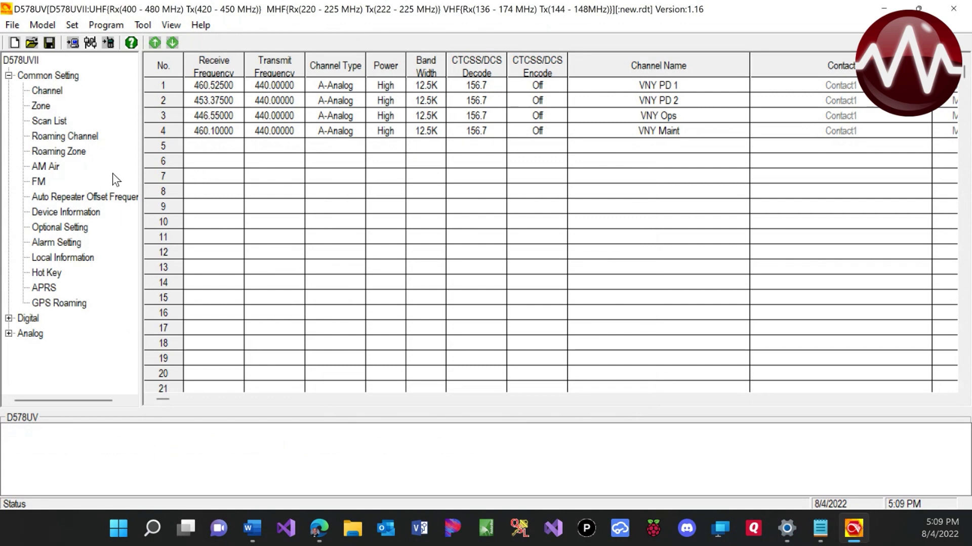
# In the AM Air list, set channel 16's frequency to 135.125 MHz, the BUR ATIS arrivals frequency from the RadioReference page
pyautogui.click(43, 168)
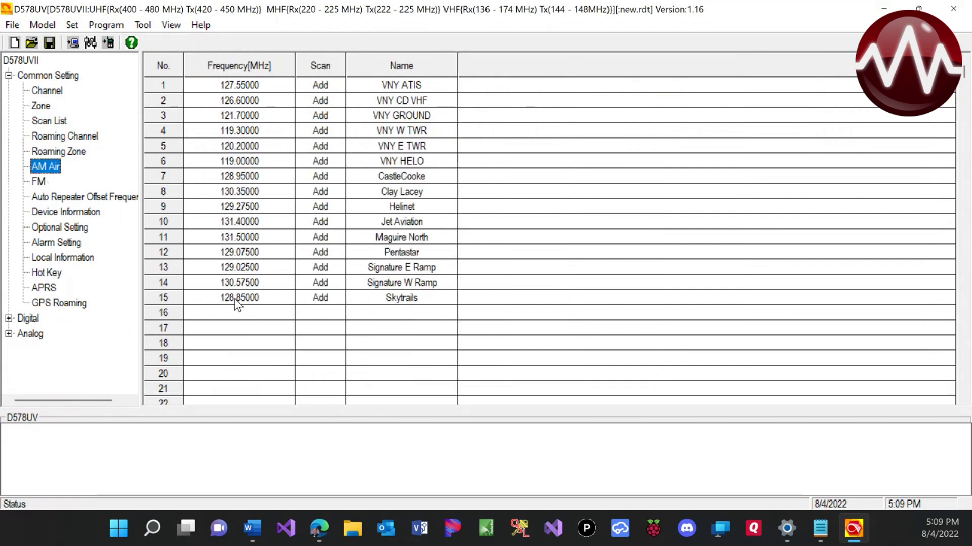
pyautogui.doubleClick(235, 315)
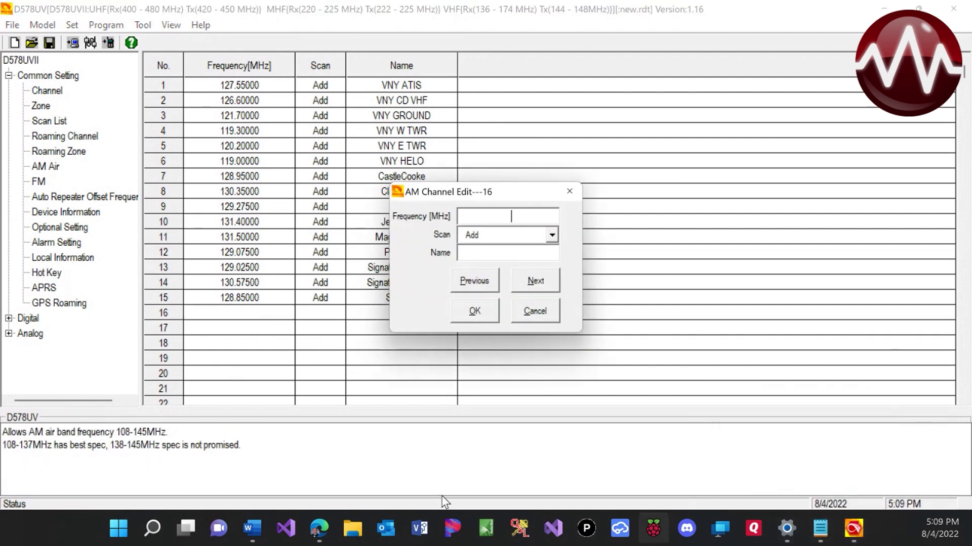
pyautogui.moveTo(319, 529)
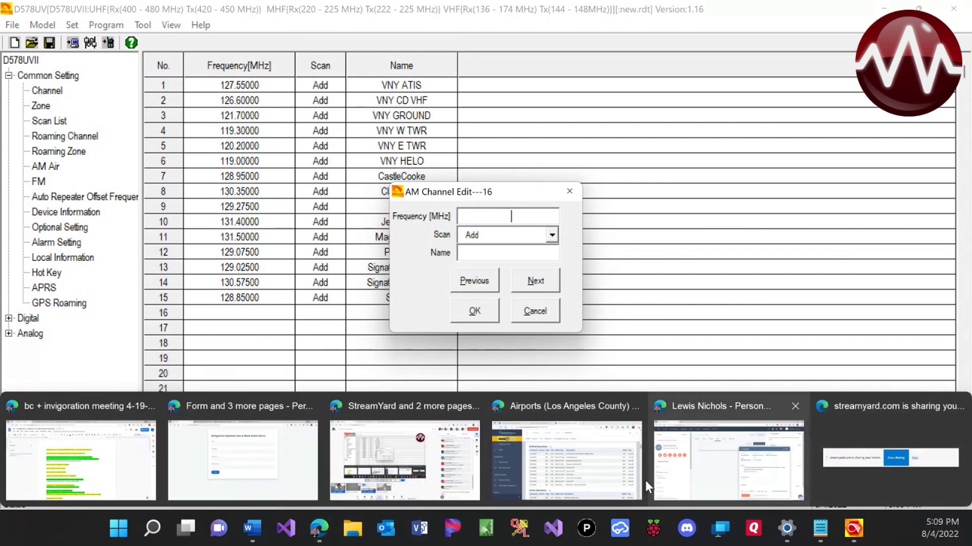
pyautogui.click(586, 486)
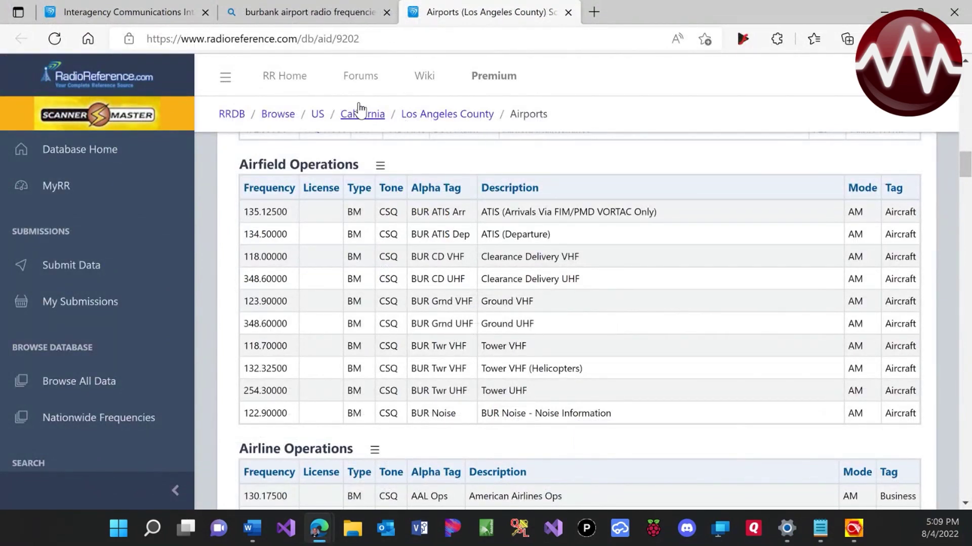
pyautogui.click(854, 528)
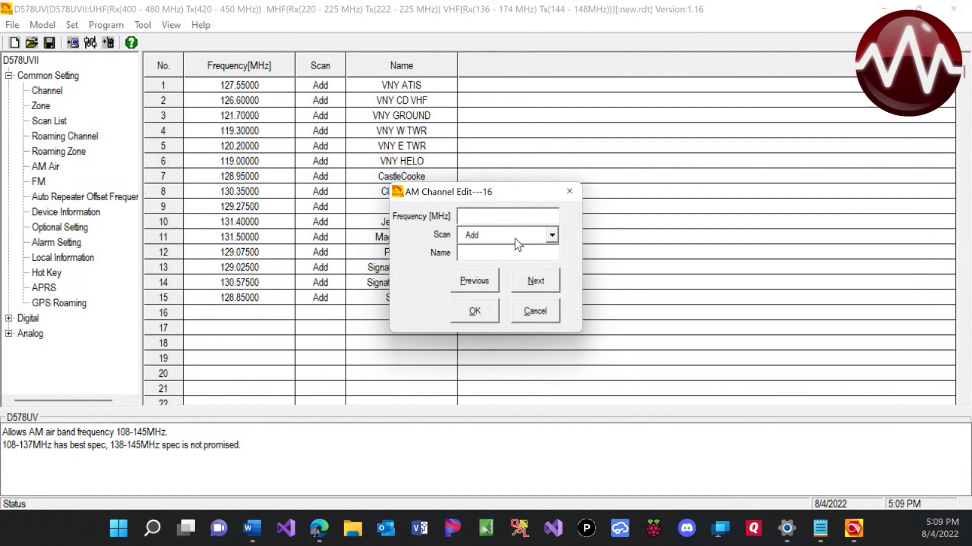
pyautogui.write('135.125')
pyautogui.press('Tab')
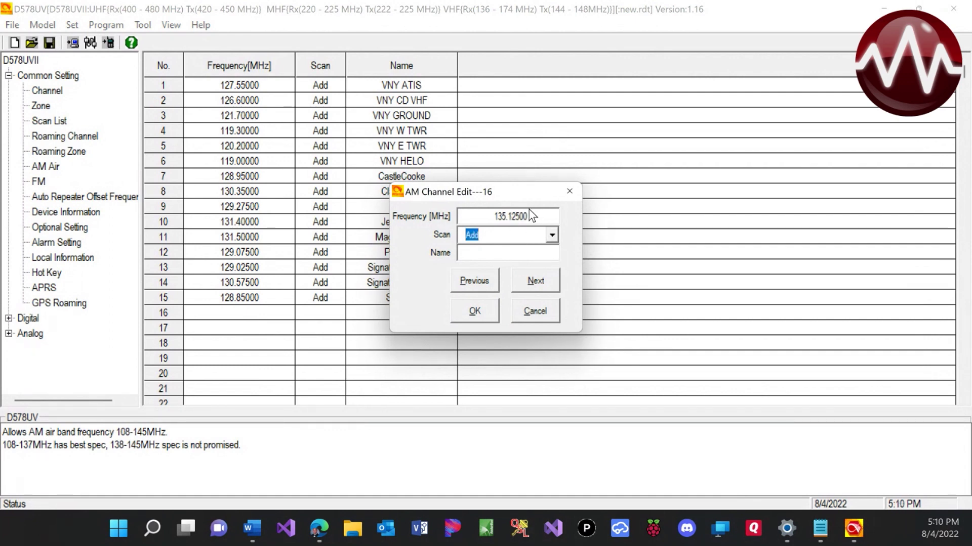
# Name AM channel 16 "BUR ATIS AR" and save the entry
pyautogui.click(516, 252)
pyautogui.write('B')
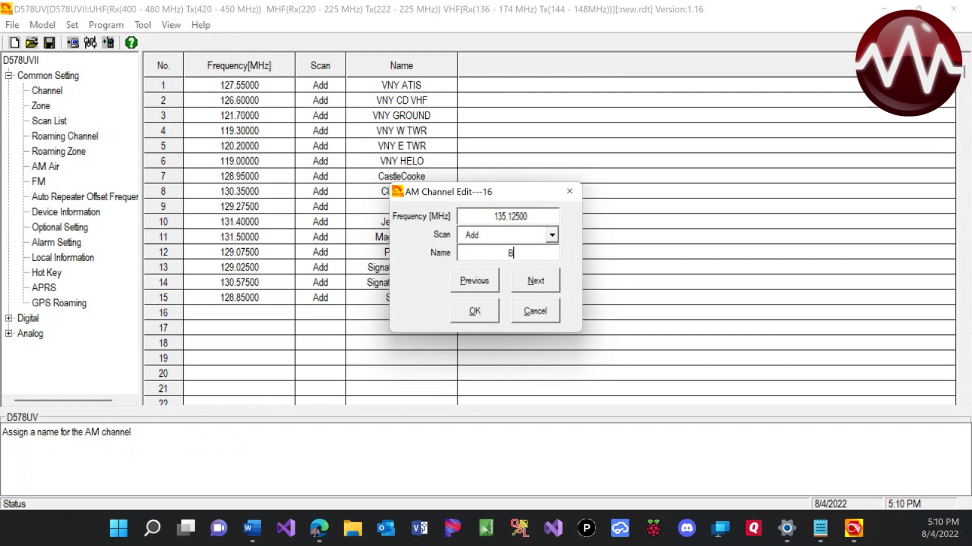
pyautogui.write('UR ATIA AR')
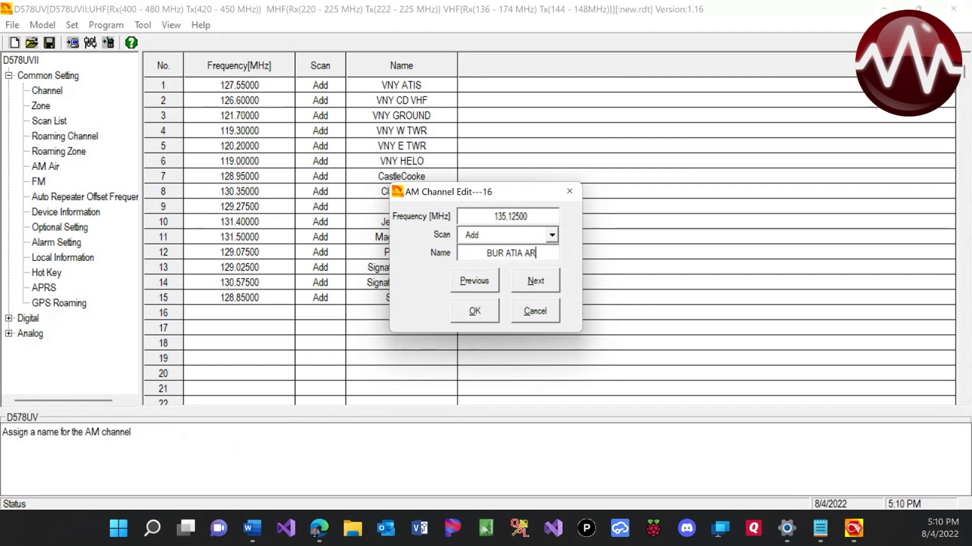
pyautogui.press('BackSpace')
pyautogui.press('BackSpace')
pyautogui.press('BackSpace')
pyautogui.press('BackSpace')
pyautogui.write('S AR')
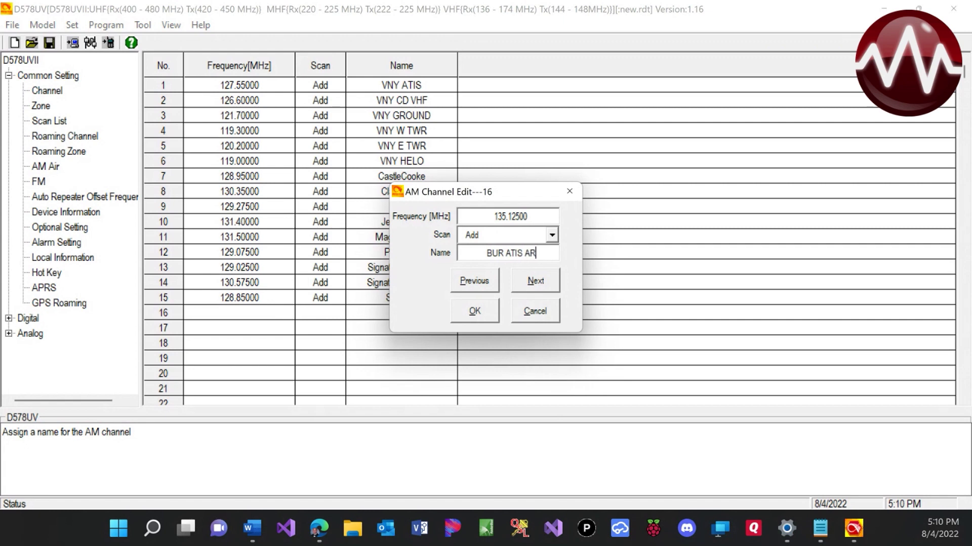
pyautogui.click(474, 311)
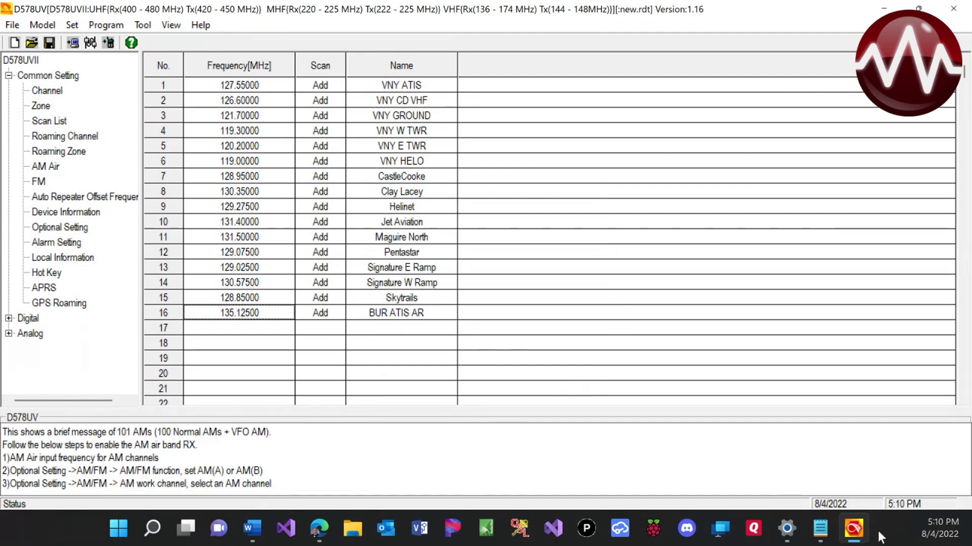
# Look up the BUR ATIS departure frequency on the RadioReference page and set AM channel 17's frequency to 134.5 MHz
pyautogui.click(853, 537)
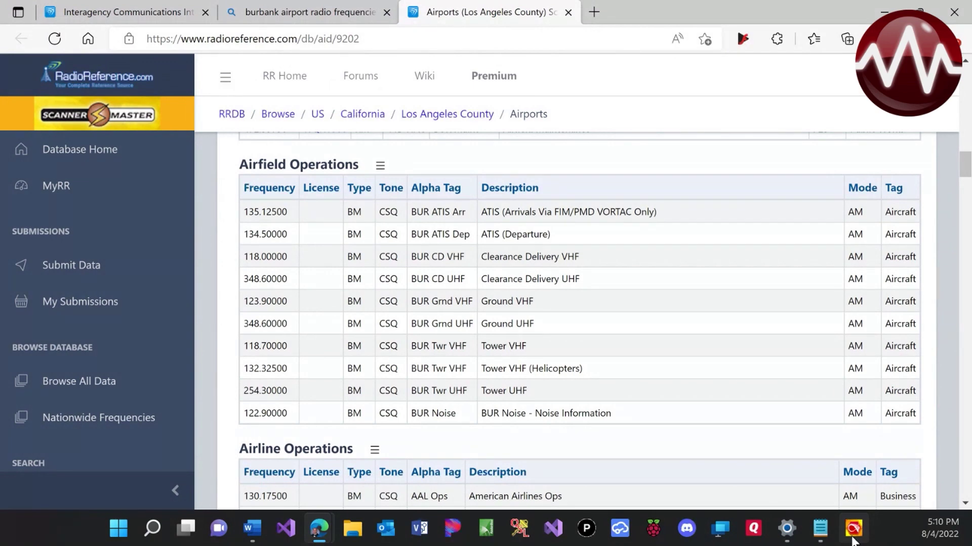
pyautogui.click(853, 539)
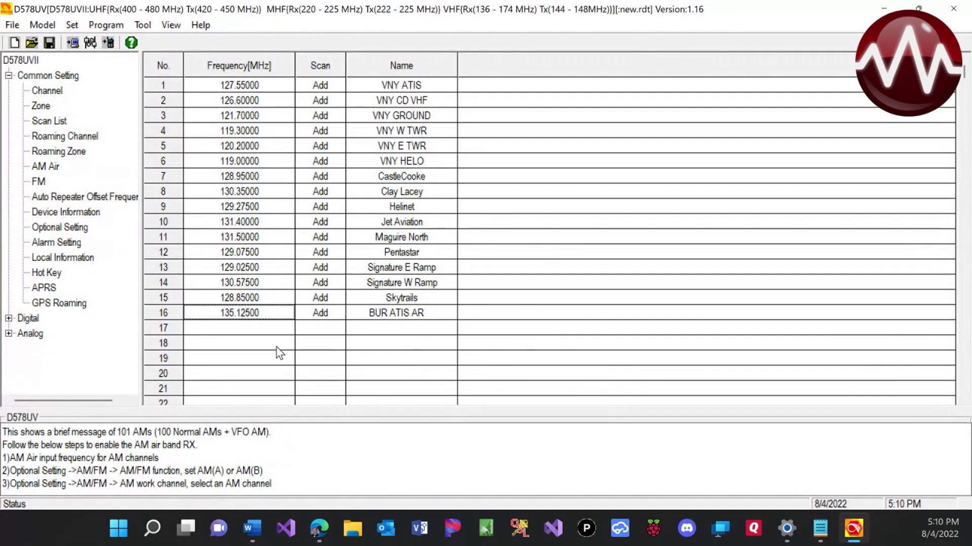
pyautogui.click(273, 331)
pyautogui.doubleClick(273, 331)
pyautogui.write('1')
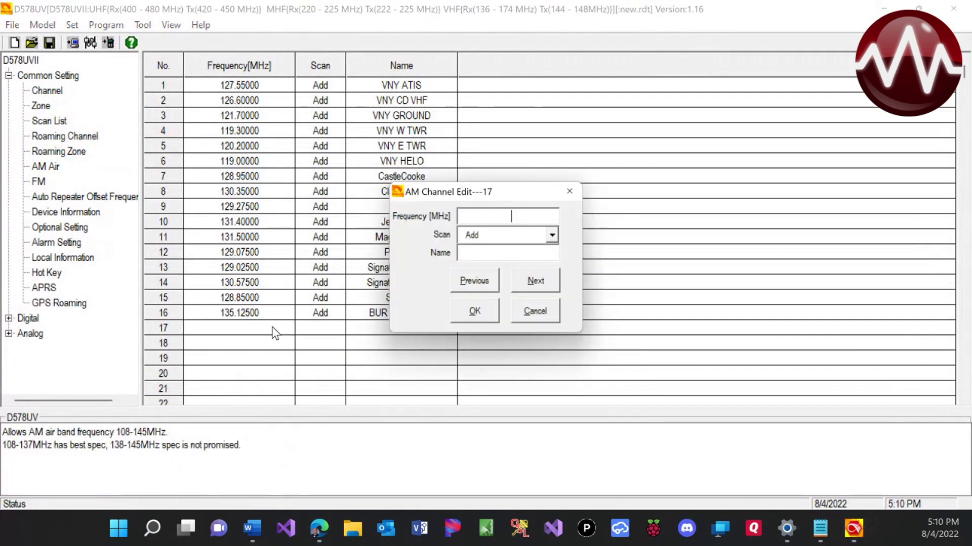
pyautogui.write('3')
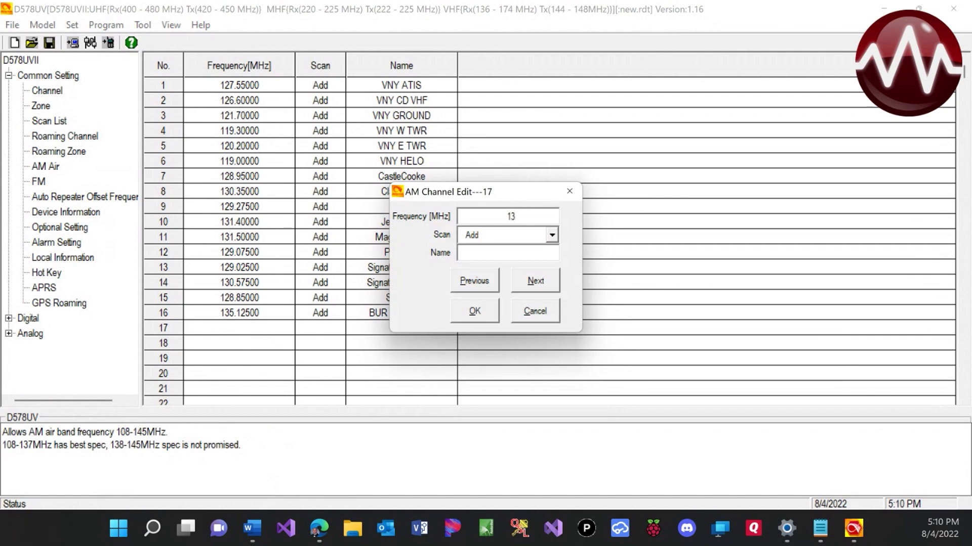
pyautogui.write('4.5')
pyautogui.press('Tab')
pyautogui.press('Tab')
# Name AM channel 17 "BUR ATIS DEP" and save the entry
pyautogui.write('AR')
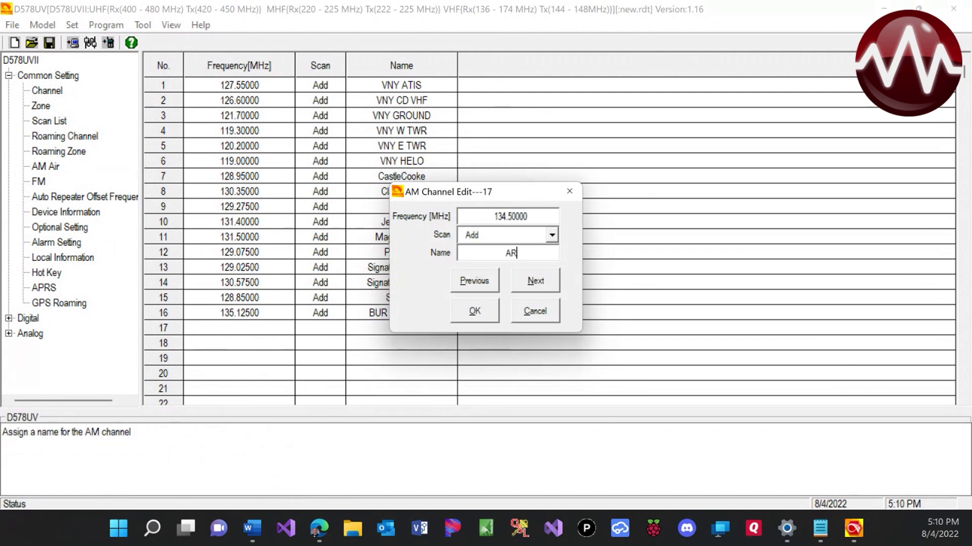
pyautogui.press('BackSpace')
pyautogui.press('BackSpace')
pyautogui.write('BUR A')
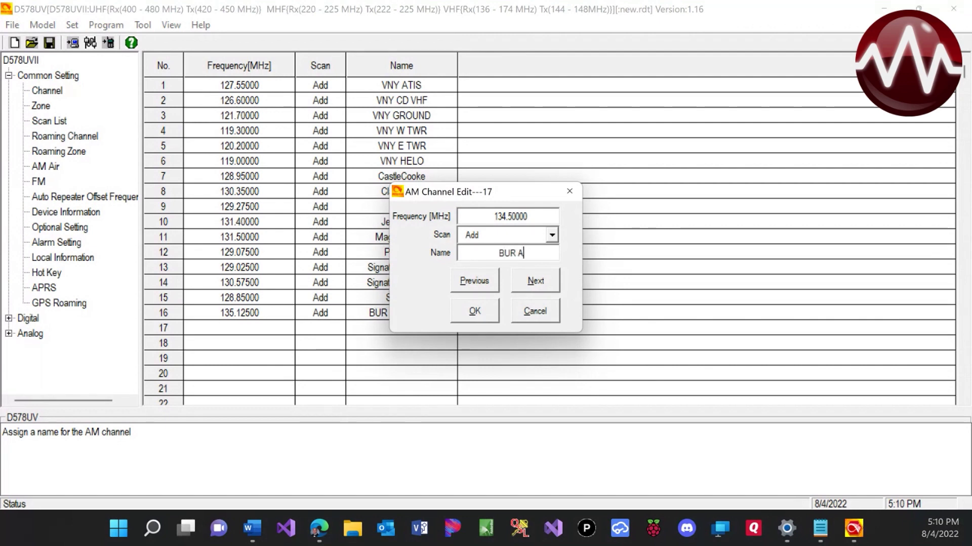
pyautogui.write('TIS DEP')
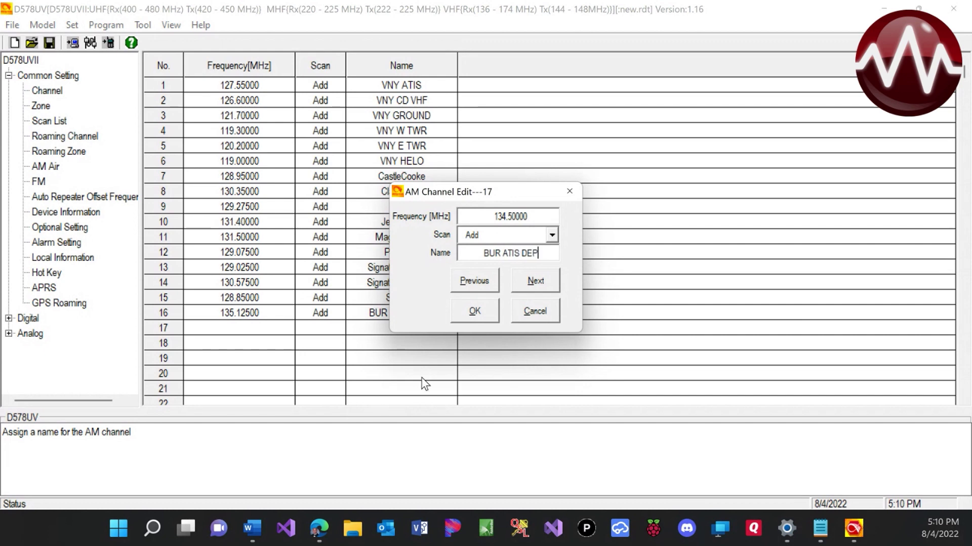
pyautogui.click(461, 310)
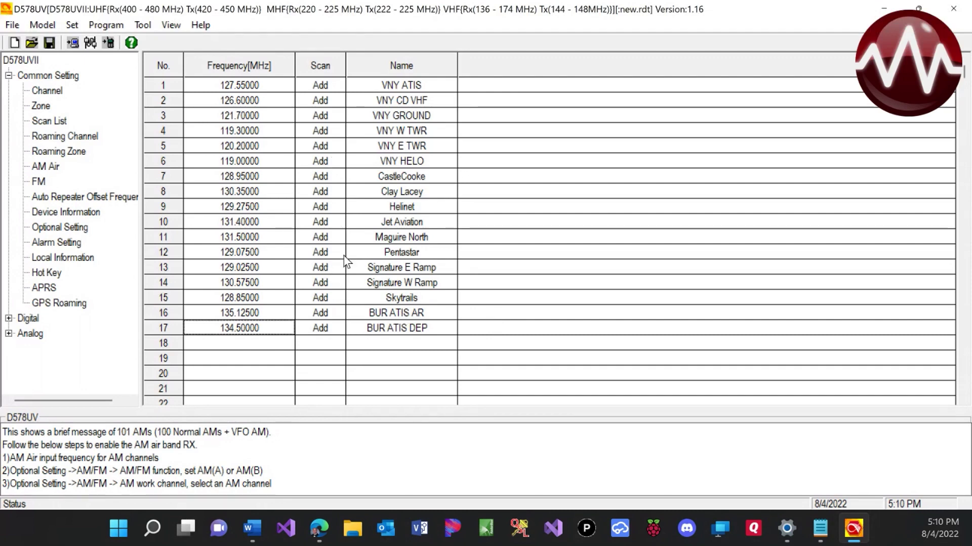
# Look at the Scan options offered for the empty AM channel 18, and leave the entry without changes
pyautogui.doubleClick(254, 347)
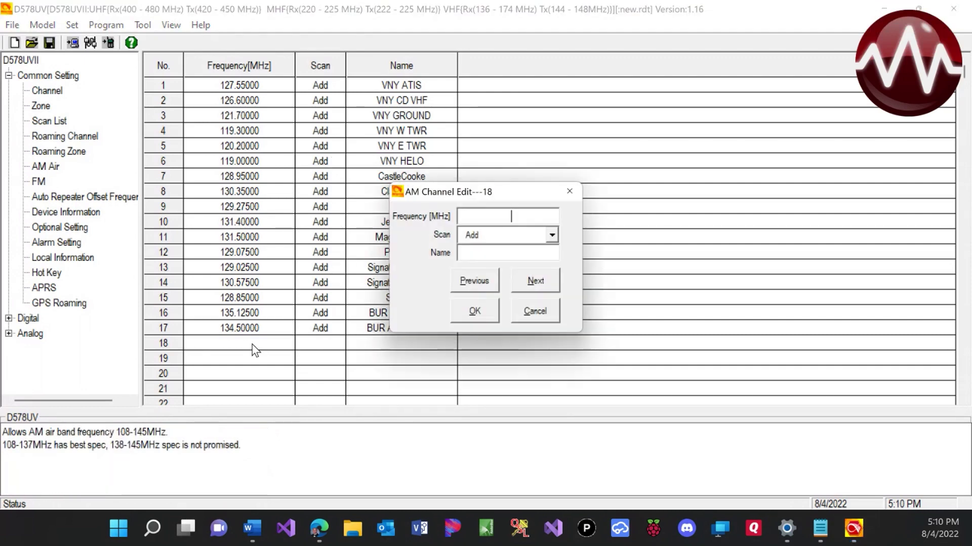
pyautogui.click(512, 234)
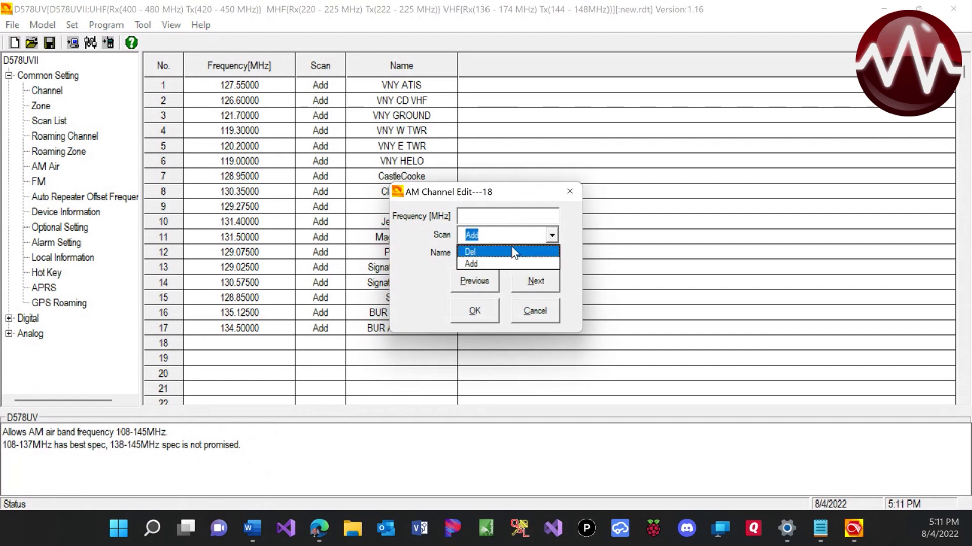
pyautogui.click(573, 227)
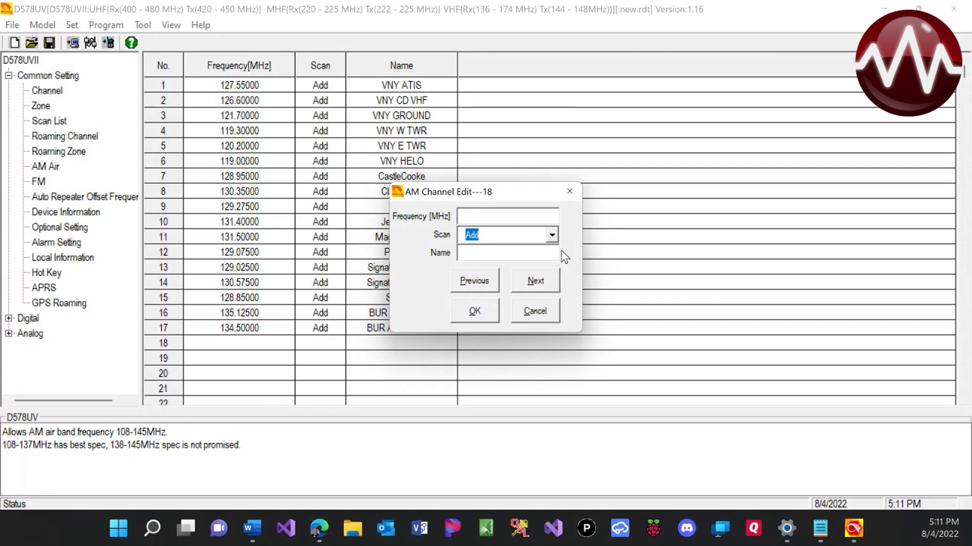
pyautogui.click(551, 310)
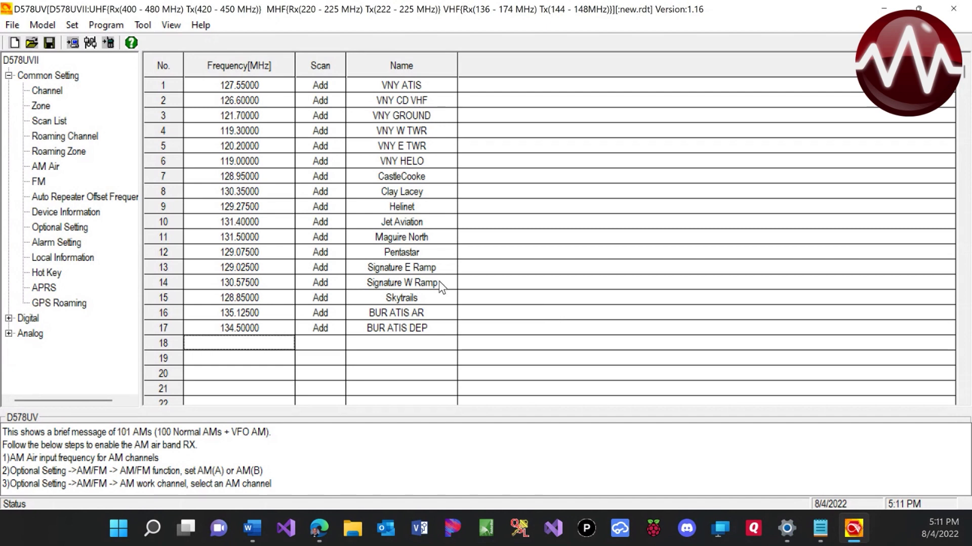
# Review the member channels of the VNY Scan List in the regular scan lists and close it
pyautogui.click(49, 122)
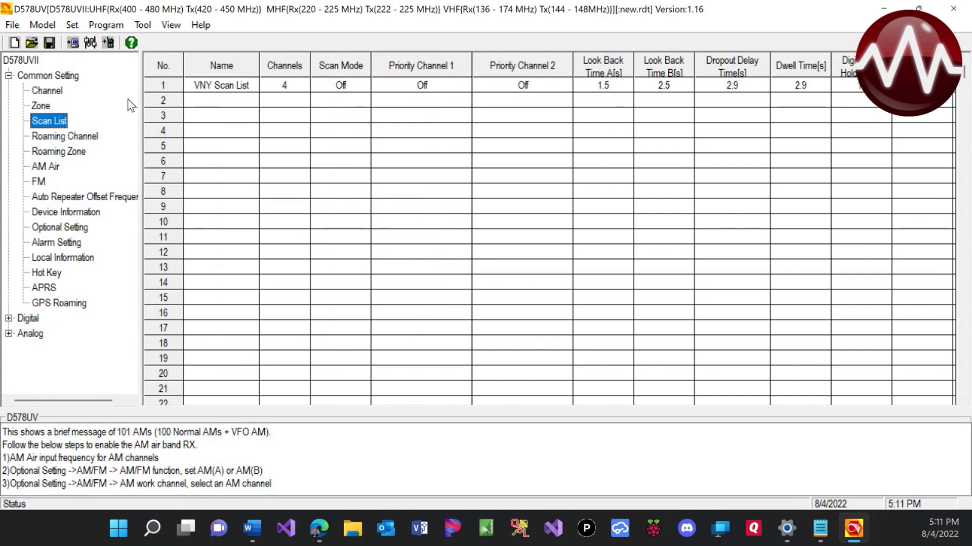
pyautogui.click(41, 92)
pyautogui.click(224, 88)
pyautogui.doubleClick(223, 88)
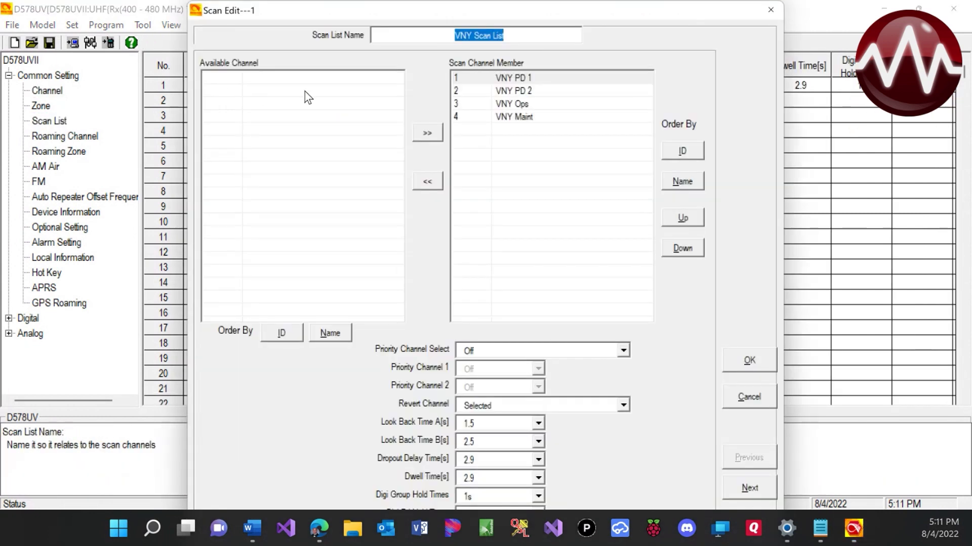
pyautogui.click(736, 352)
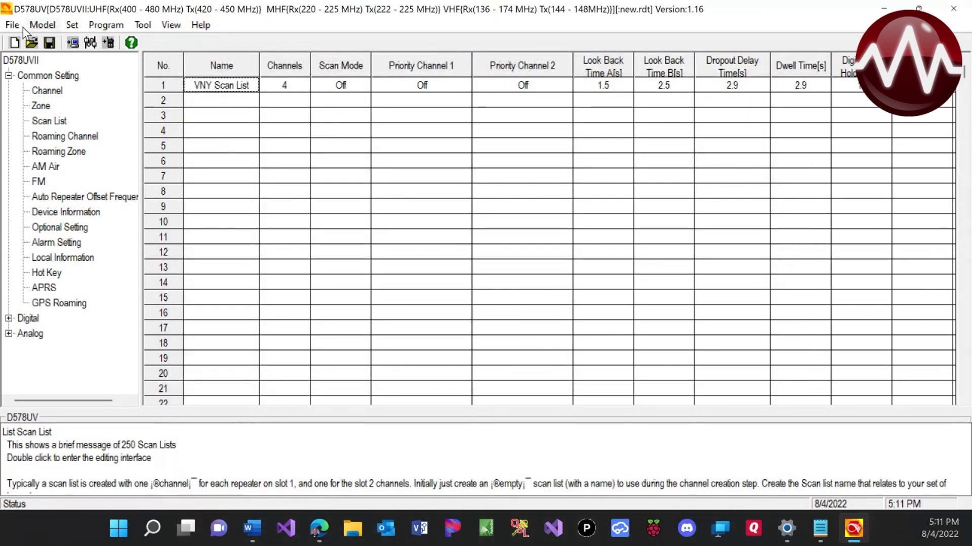
# Check which scan lists can be assigned to the regular channel VNY PD 1, and close its settings
pyautogui.click(51, 91)
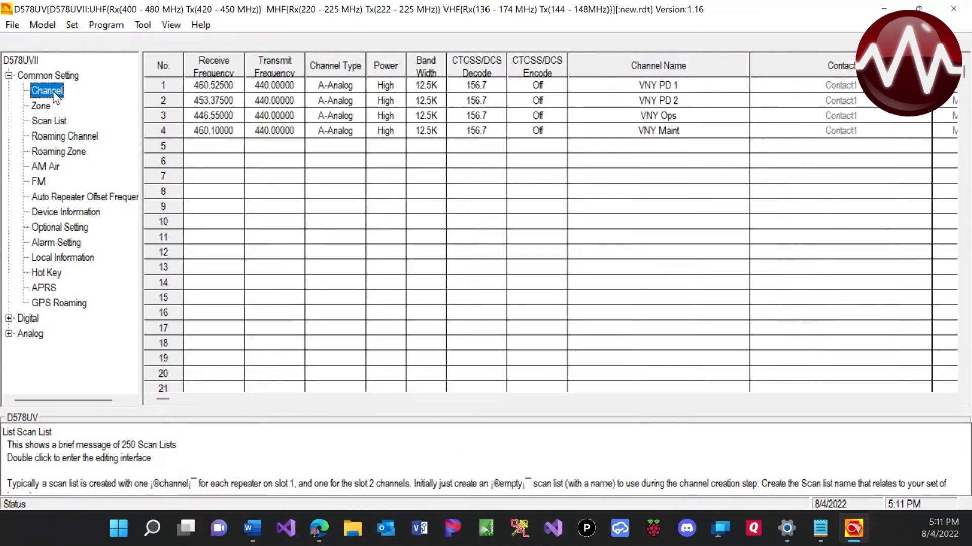
pyautogui.doubleClick(202, 87)
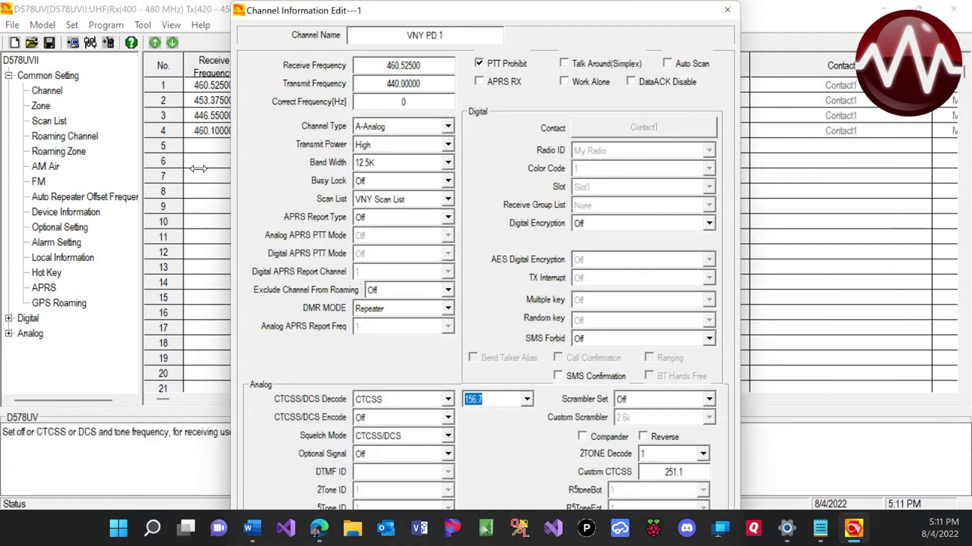
pyautogui.click(369, 200)
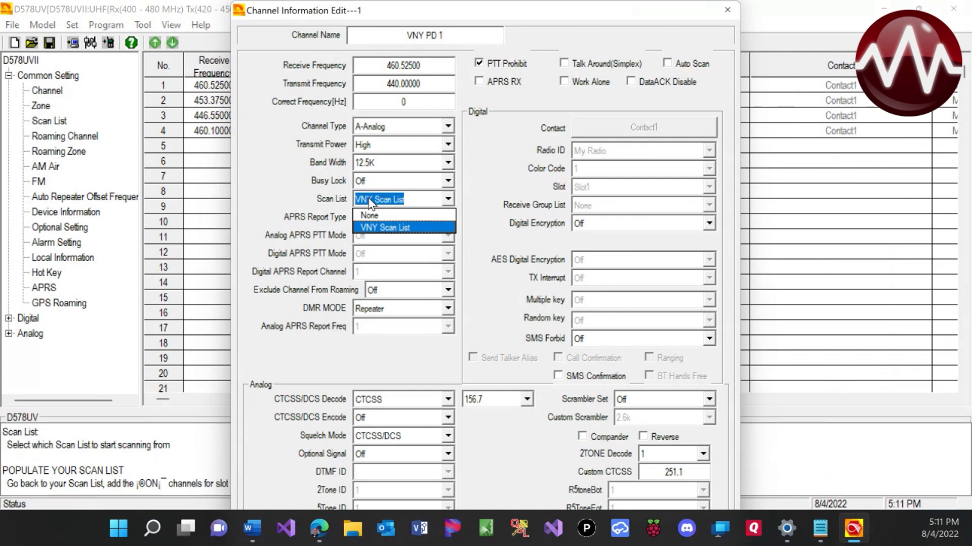
pyautogui.click(370, 202)
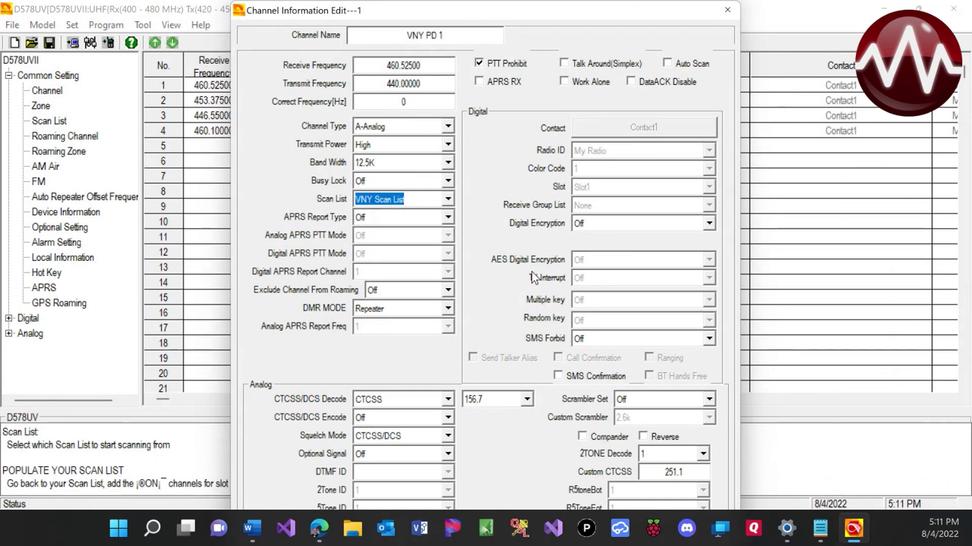
pyautogui.click(727, 17)
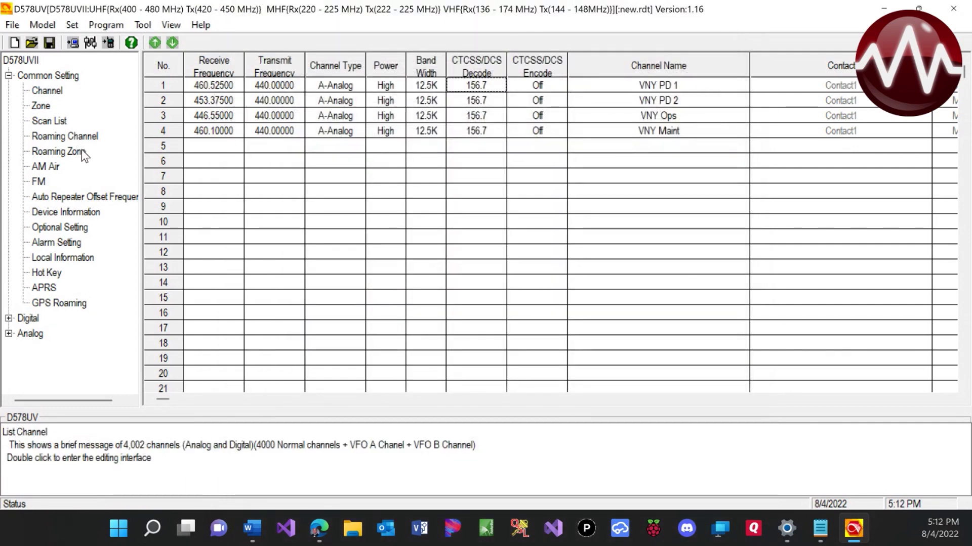
# In the key functions of the Optional Setting, assign AM/FM to Short Key P2 and accept the settings
pyautogui.click(74, 230)
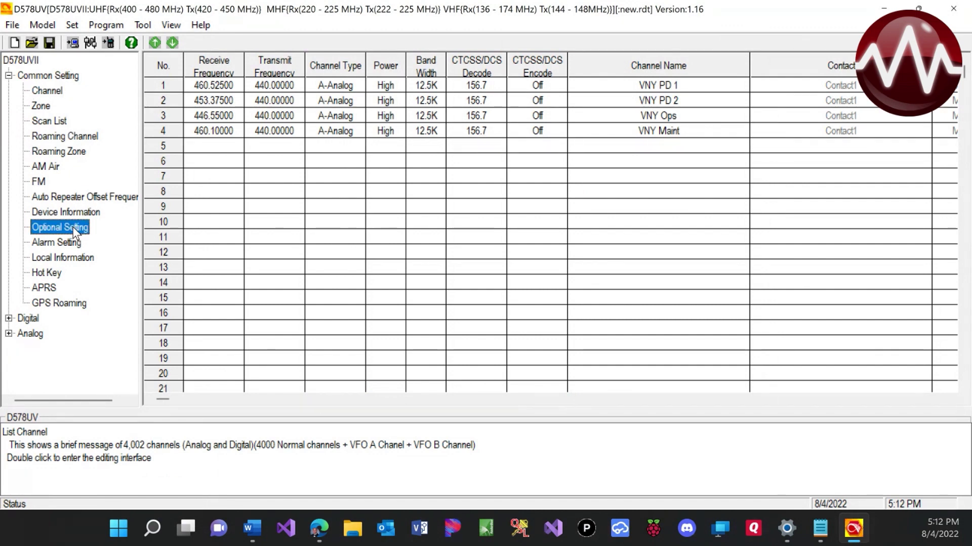
pyautogui.doubleClick(75, 230)
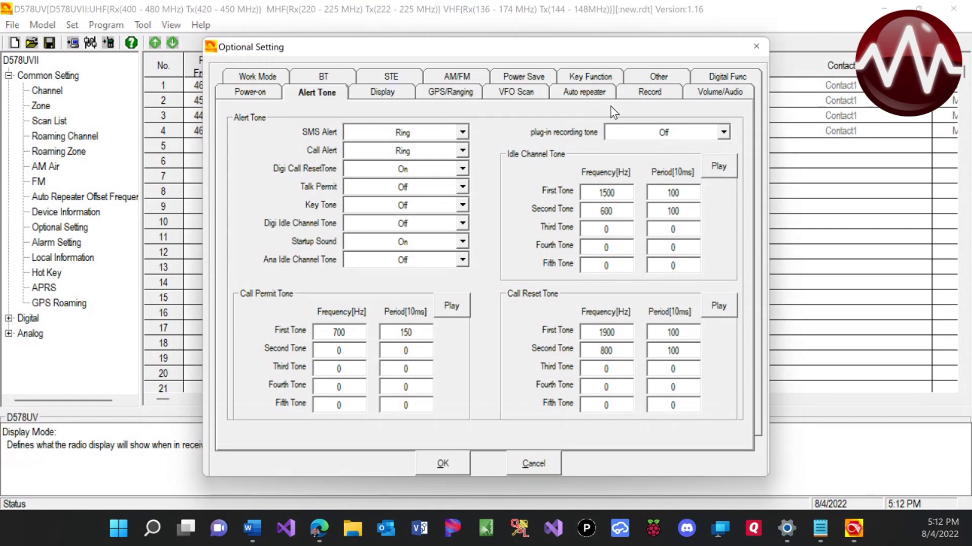
pyautogui.click(574, 79)
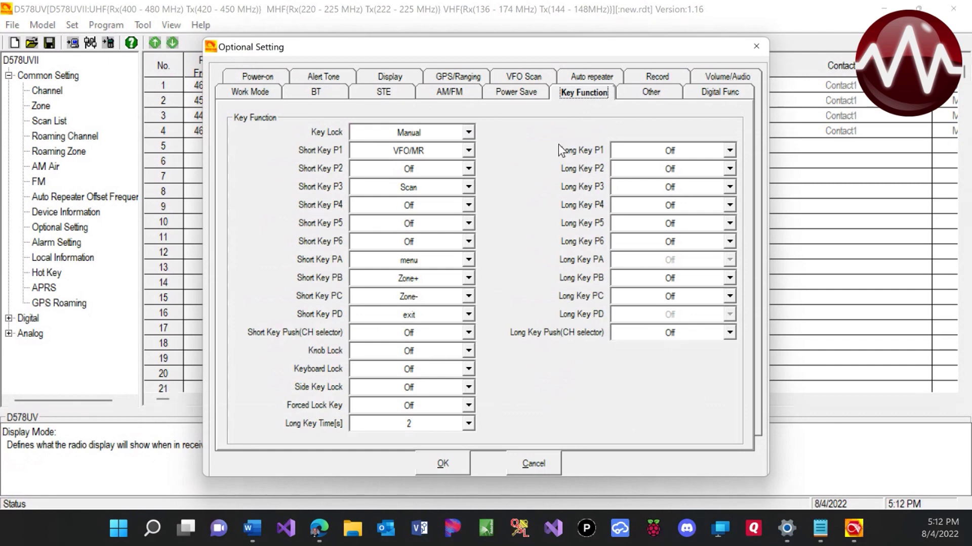
pyautogui.click(433, 169)
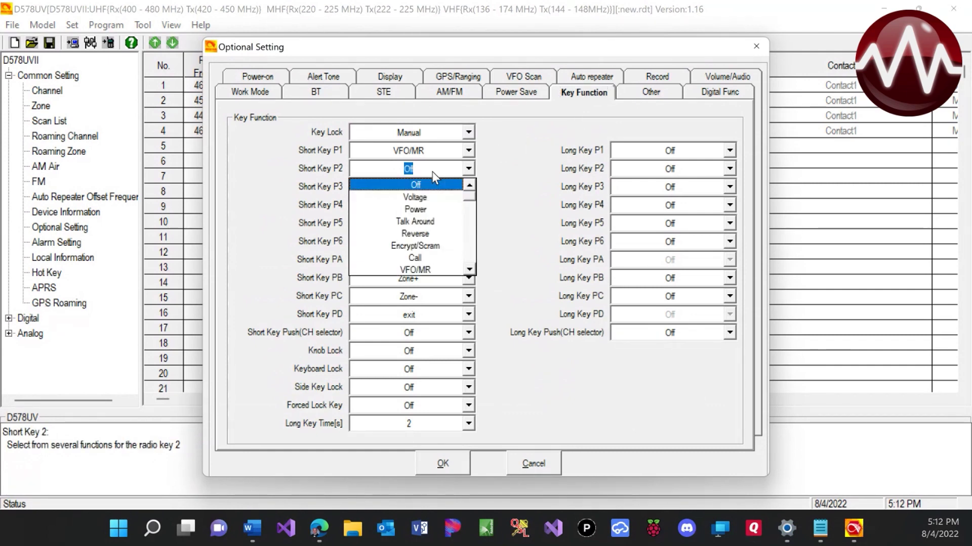
pyautogui.press('a')
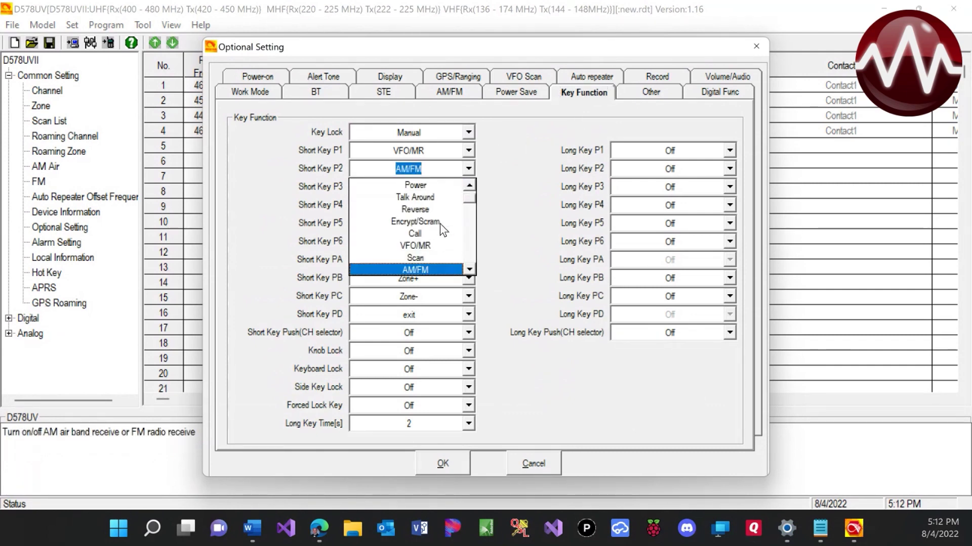
pyautogui.click(428, 270)
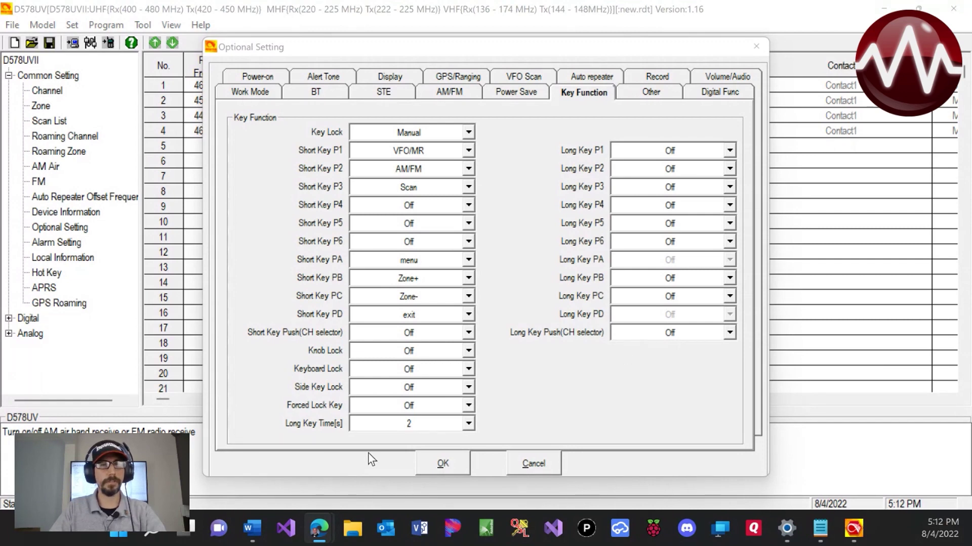
pyautogui.click(435, 464)
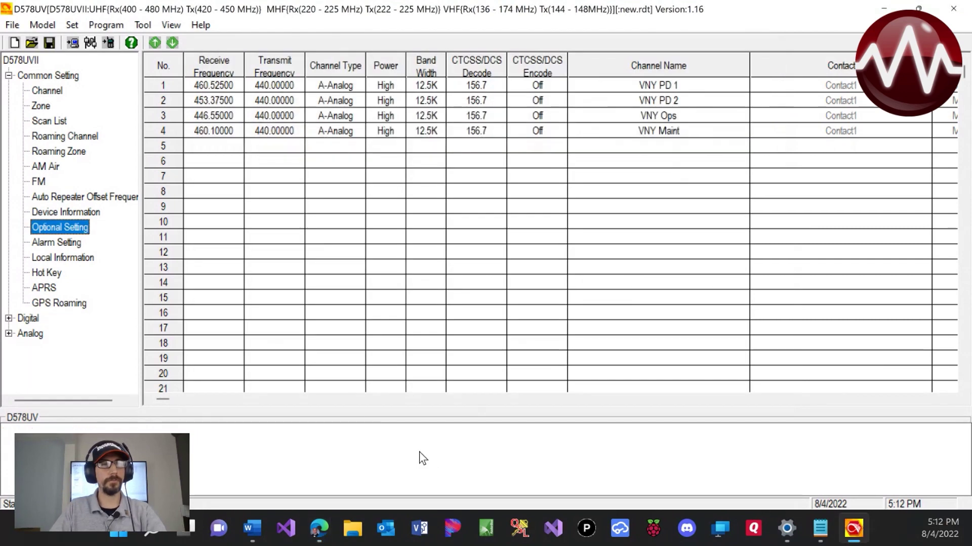
# Display the FM channel list to review its programmed frequencies and scan settings
pyautogui.doubleClick(51, 183)
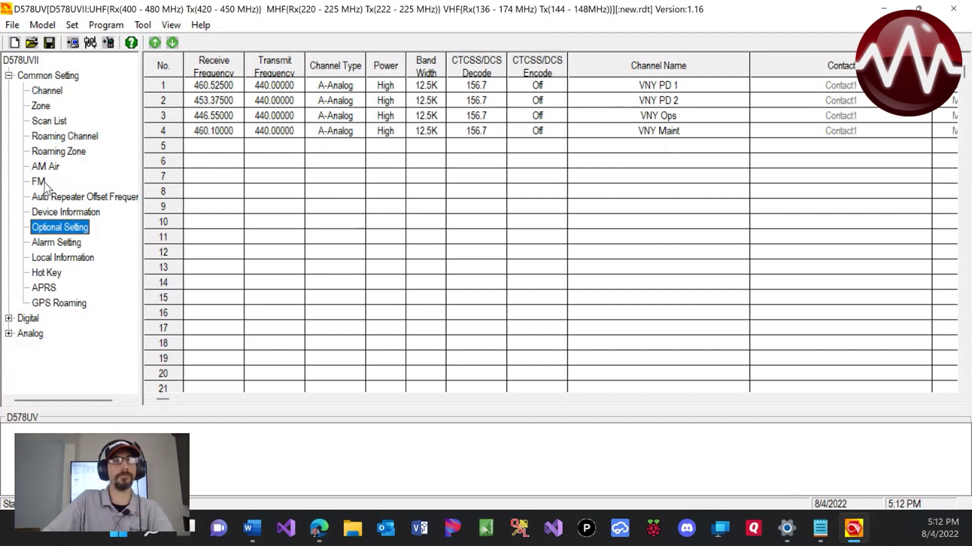
pyautogui.click(41, 185)
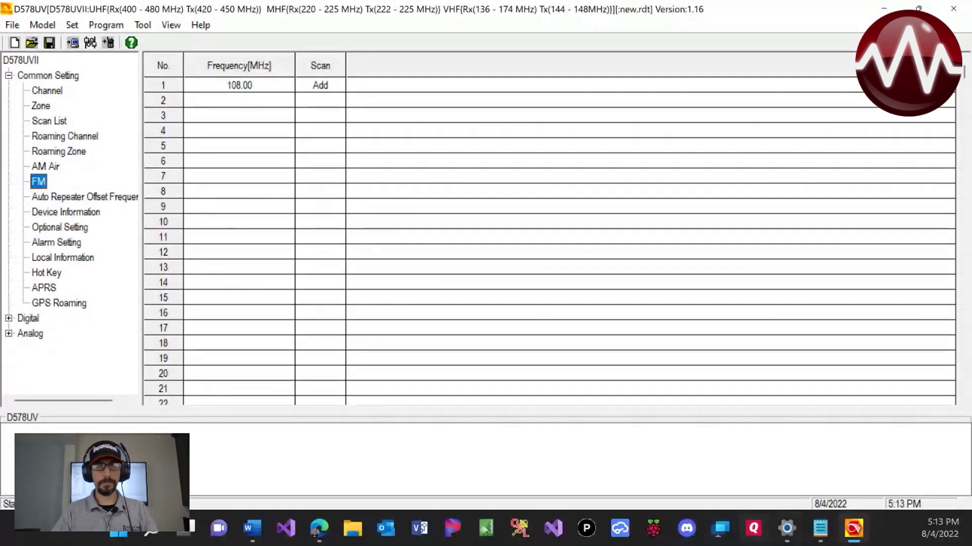
pyautogui.hotkey('alt', 'Tab')
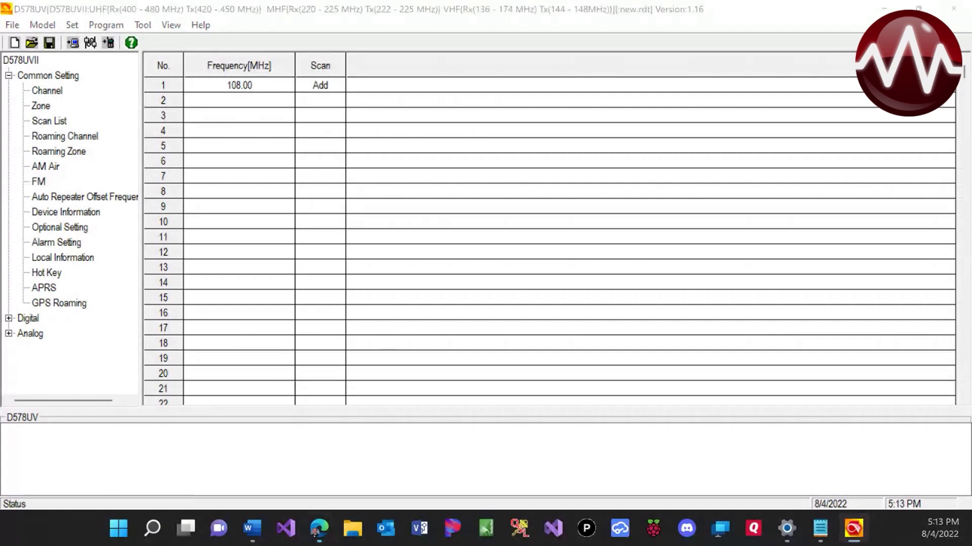